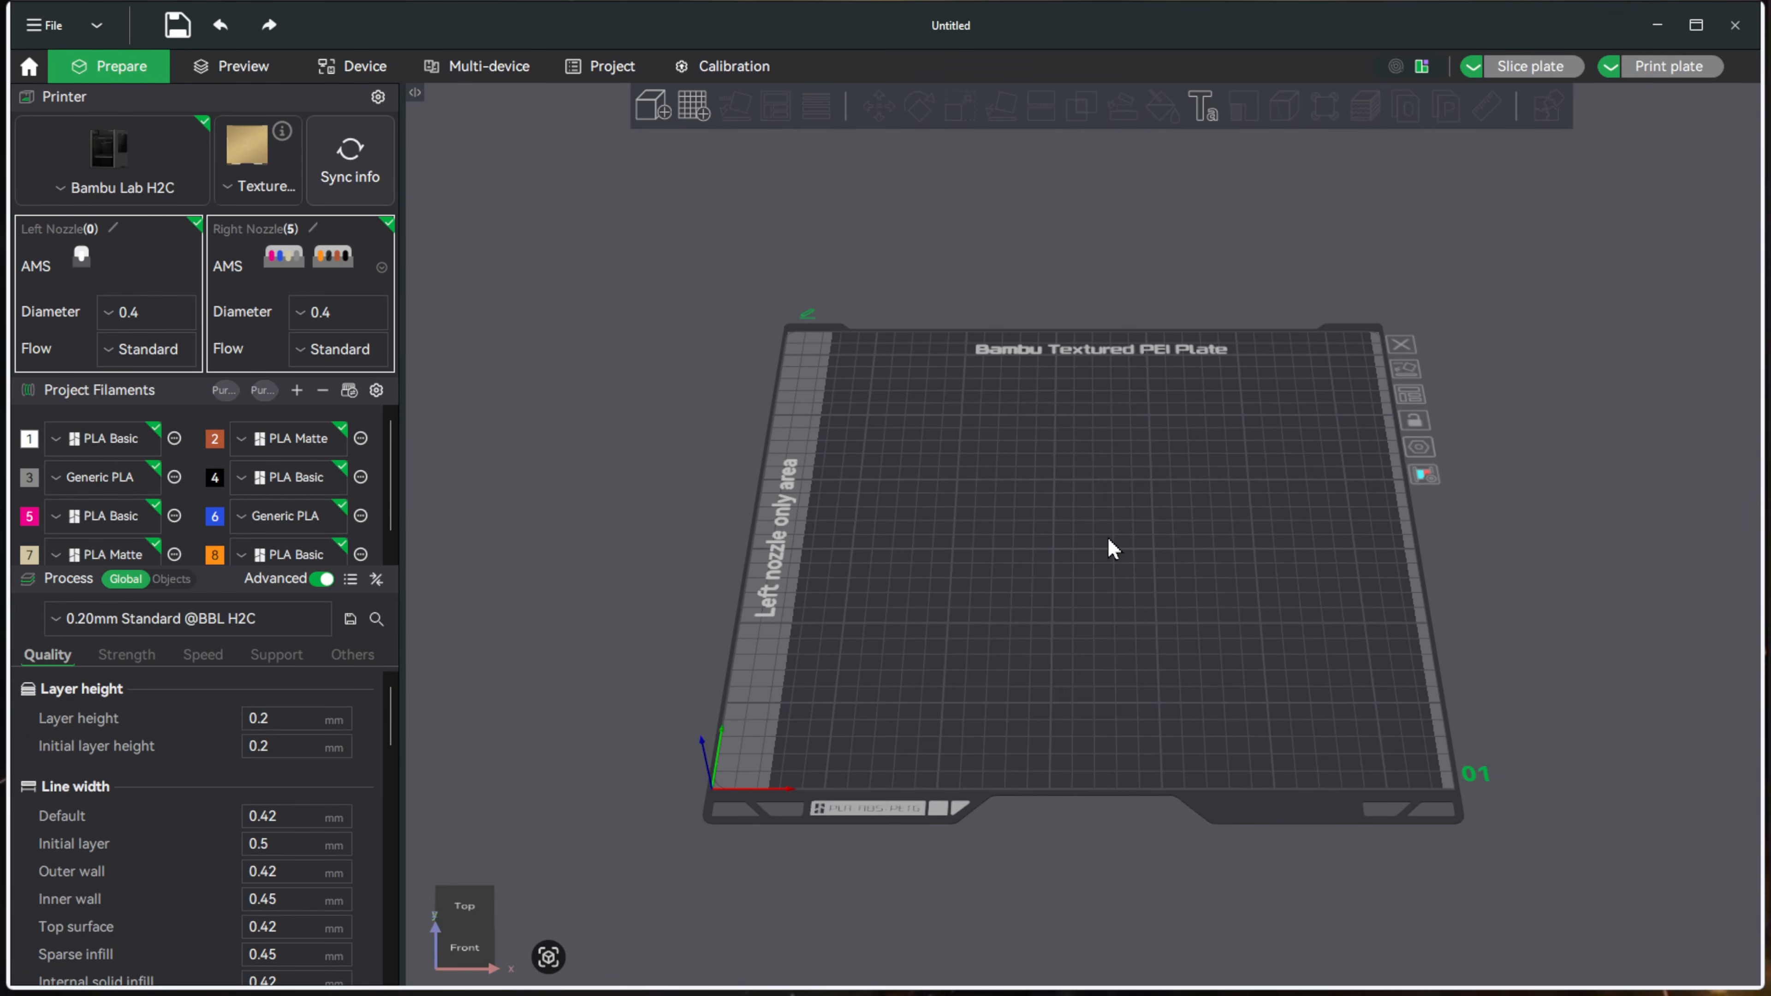
- Add the Happy Easter Bunny SVG to the plate as a primitive and move it clear of the left-nozzle-only area
right_click(1070, 505)
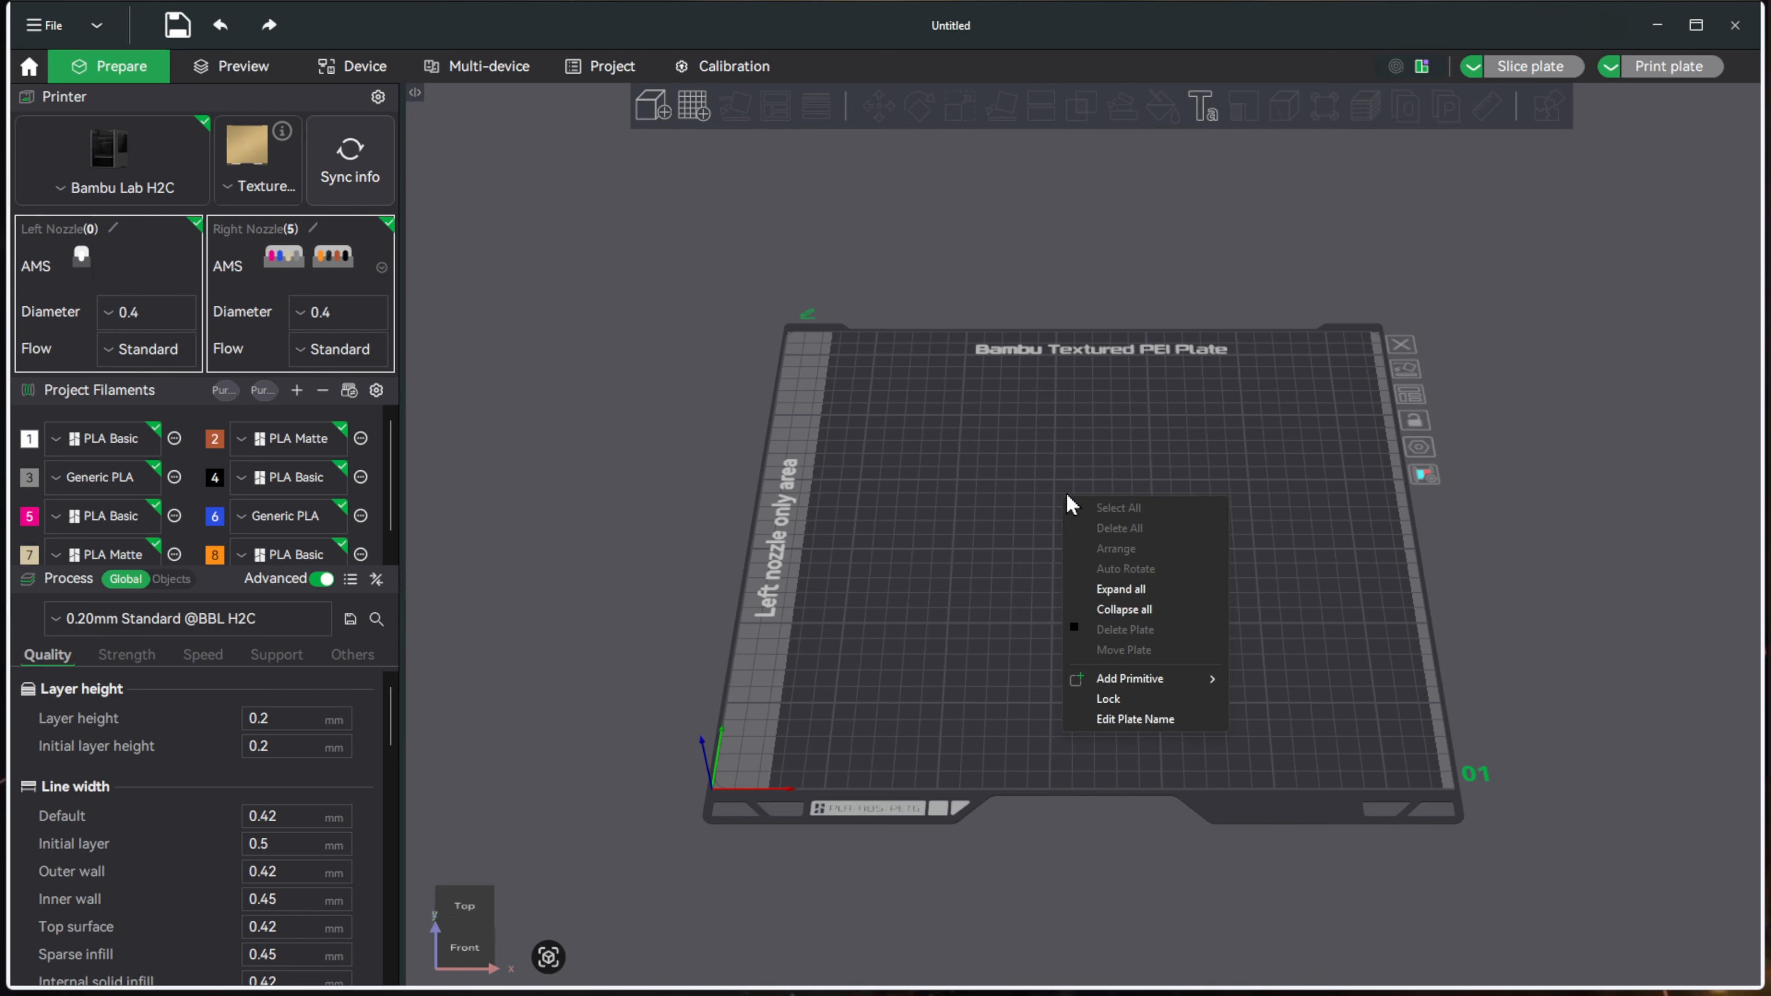
mouse_move(1139, 682)
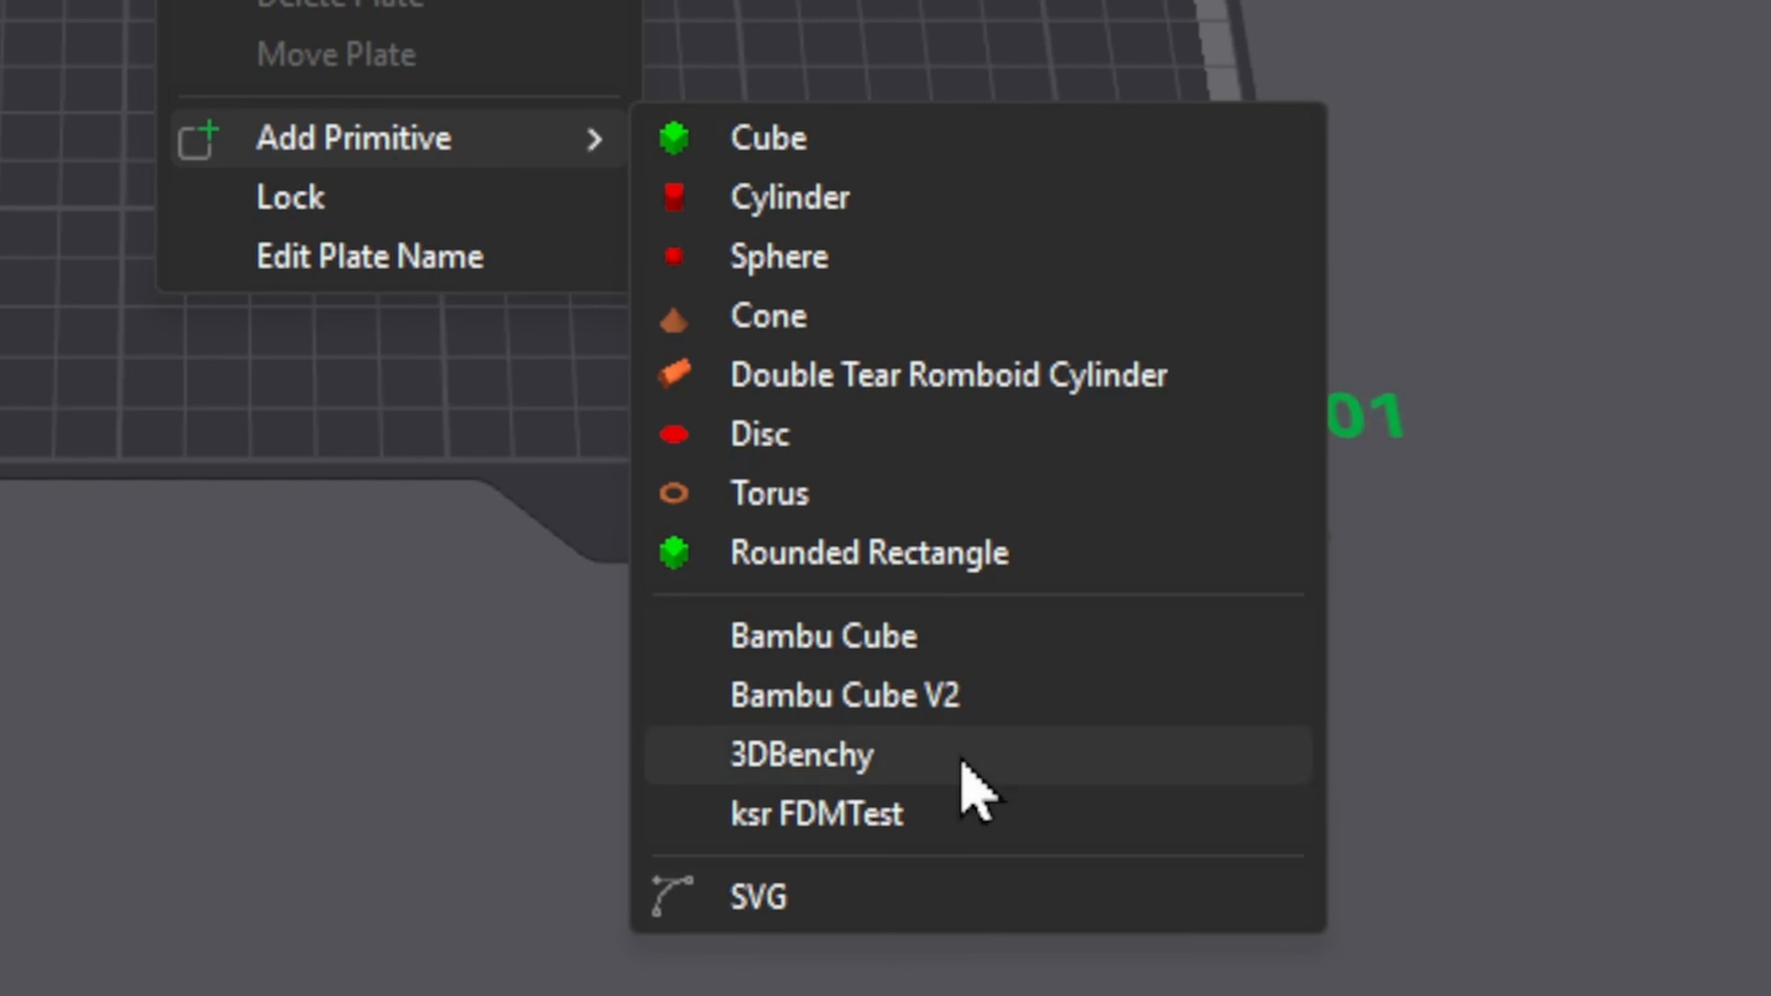
left_click(880, 897)
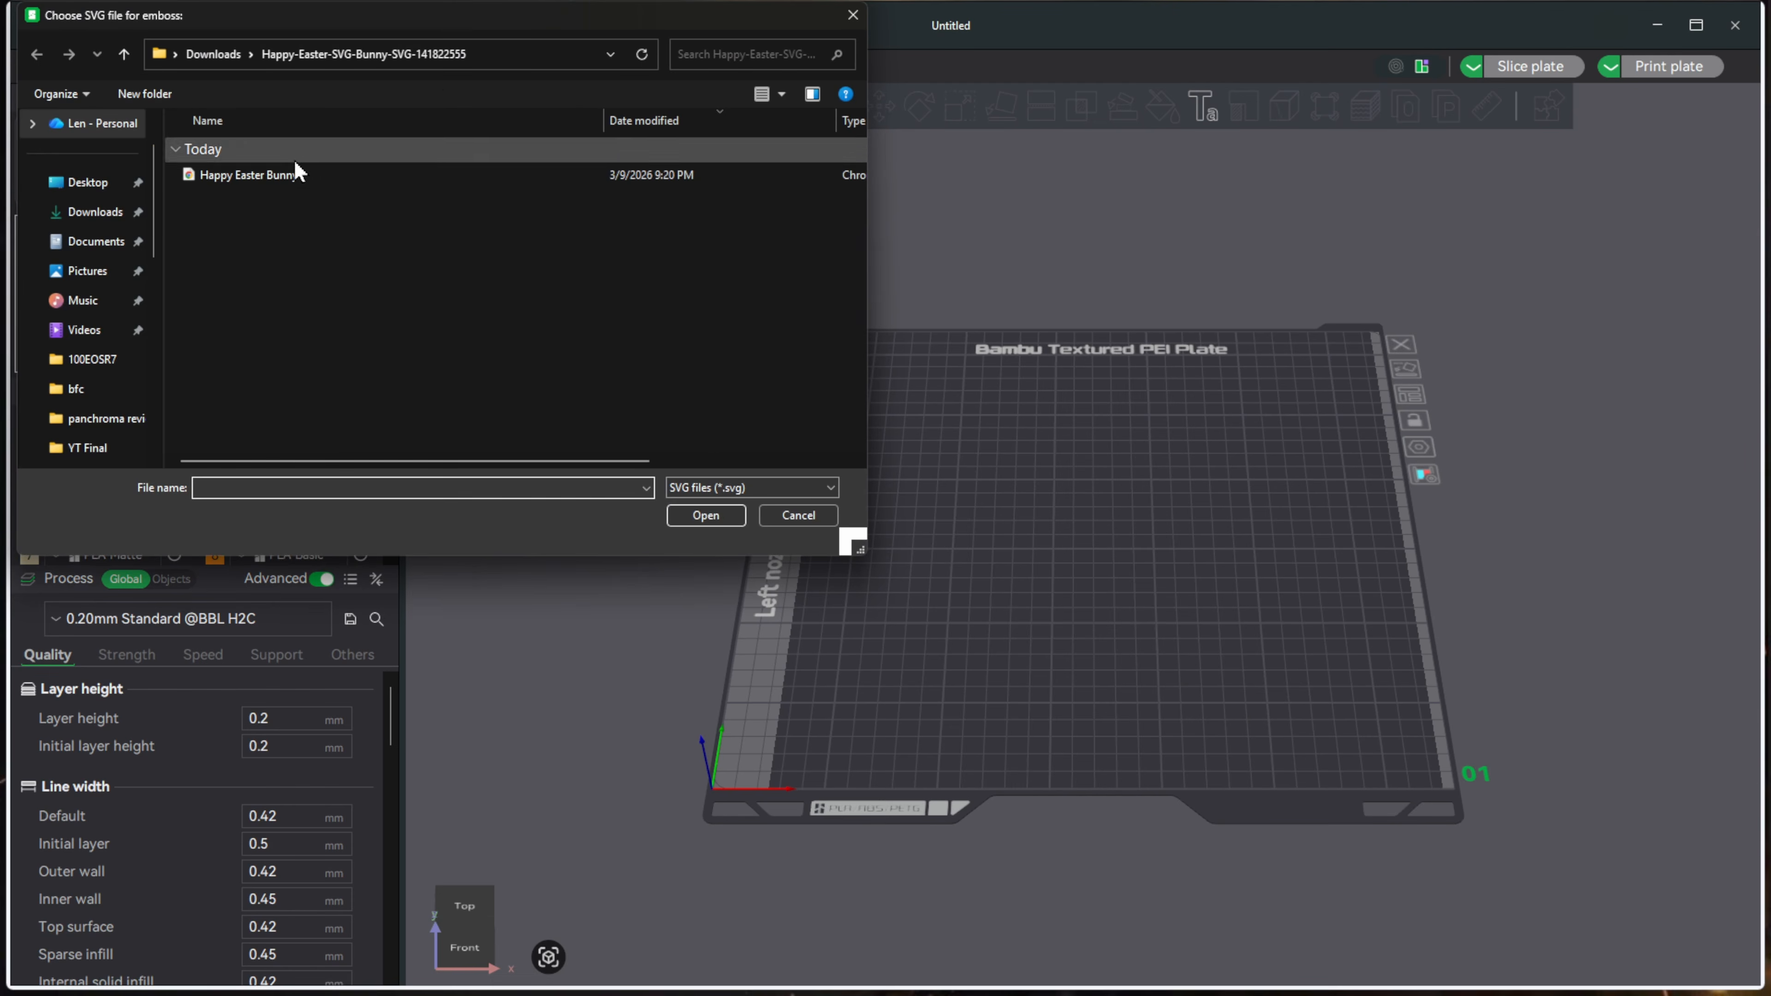
double_click(279, 175)
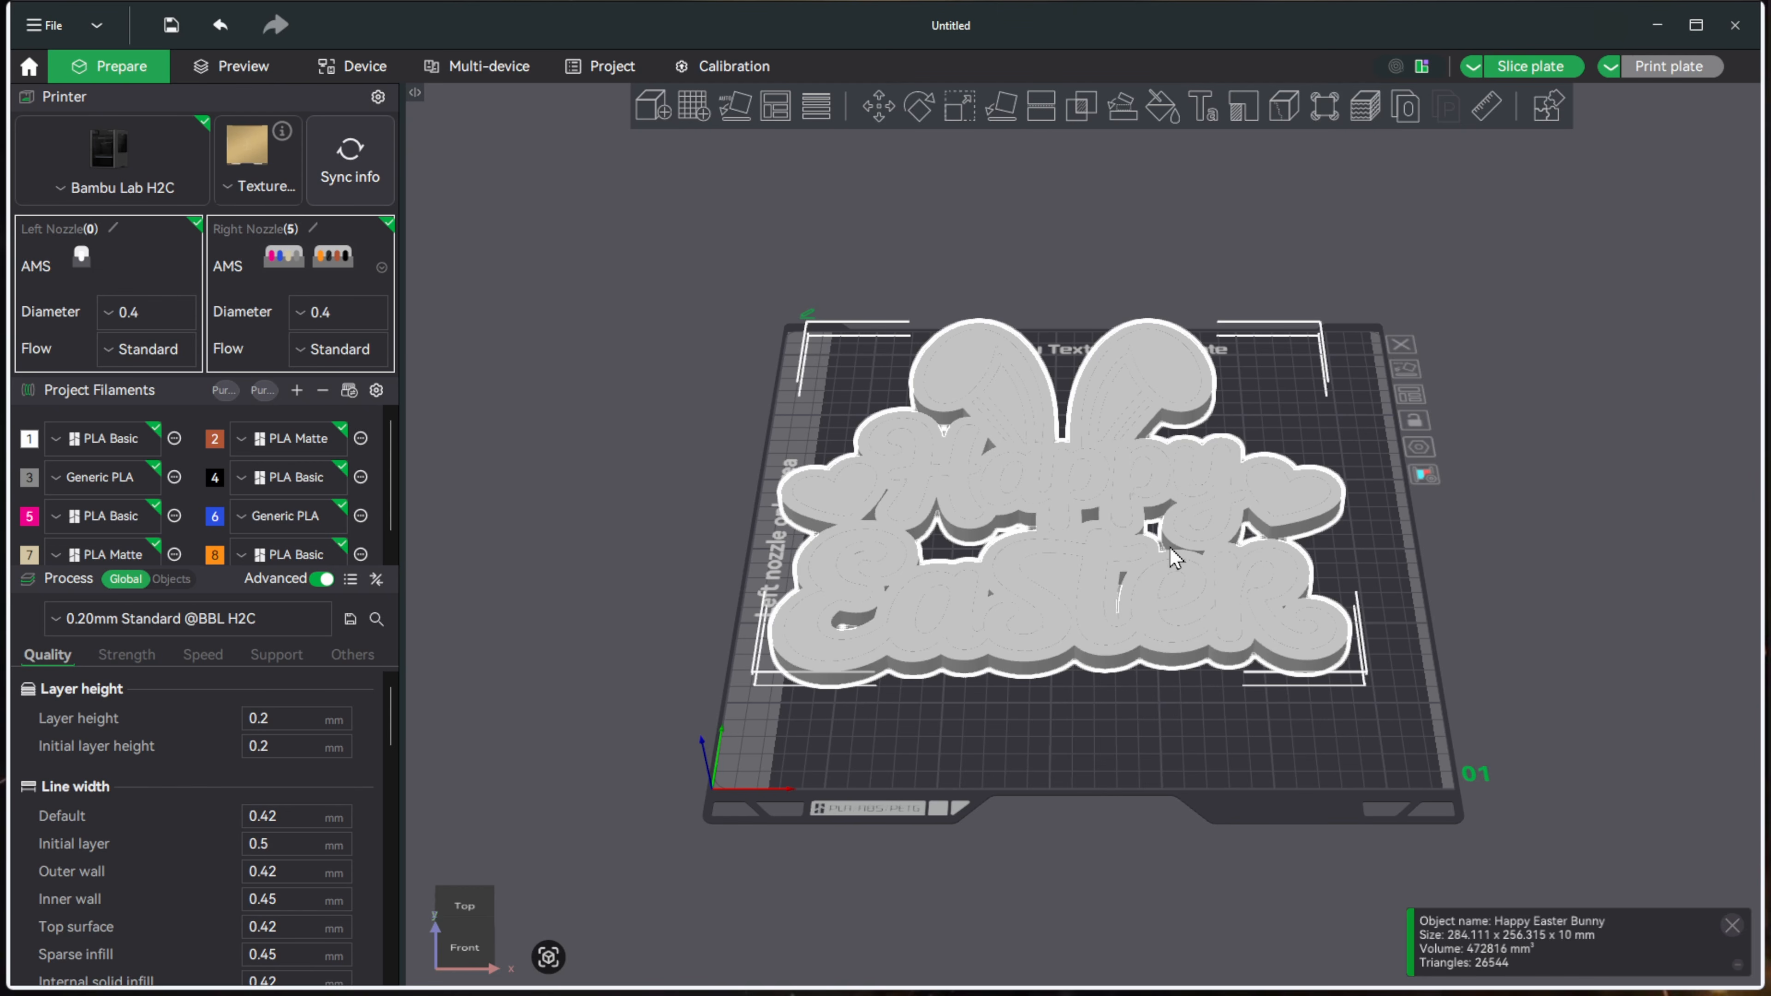
left_click_drag(1185, 568, 1223, 607)
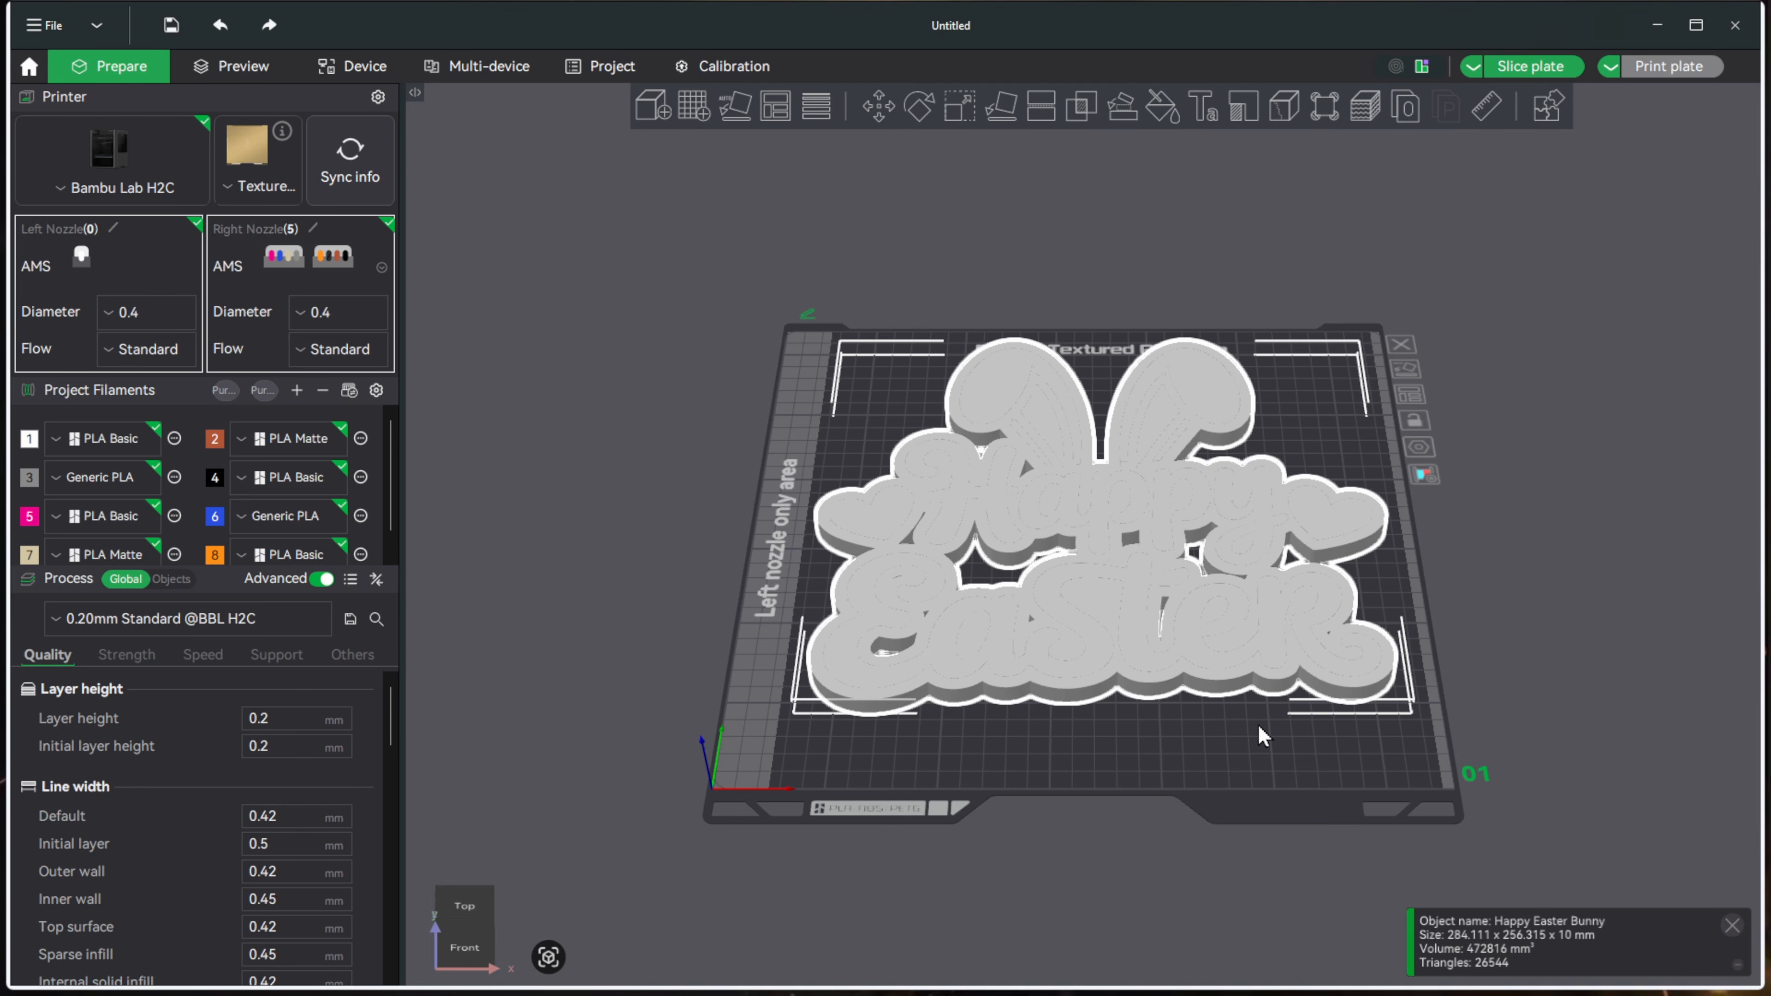
left_click(1247, 756)
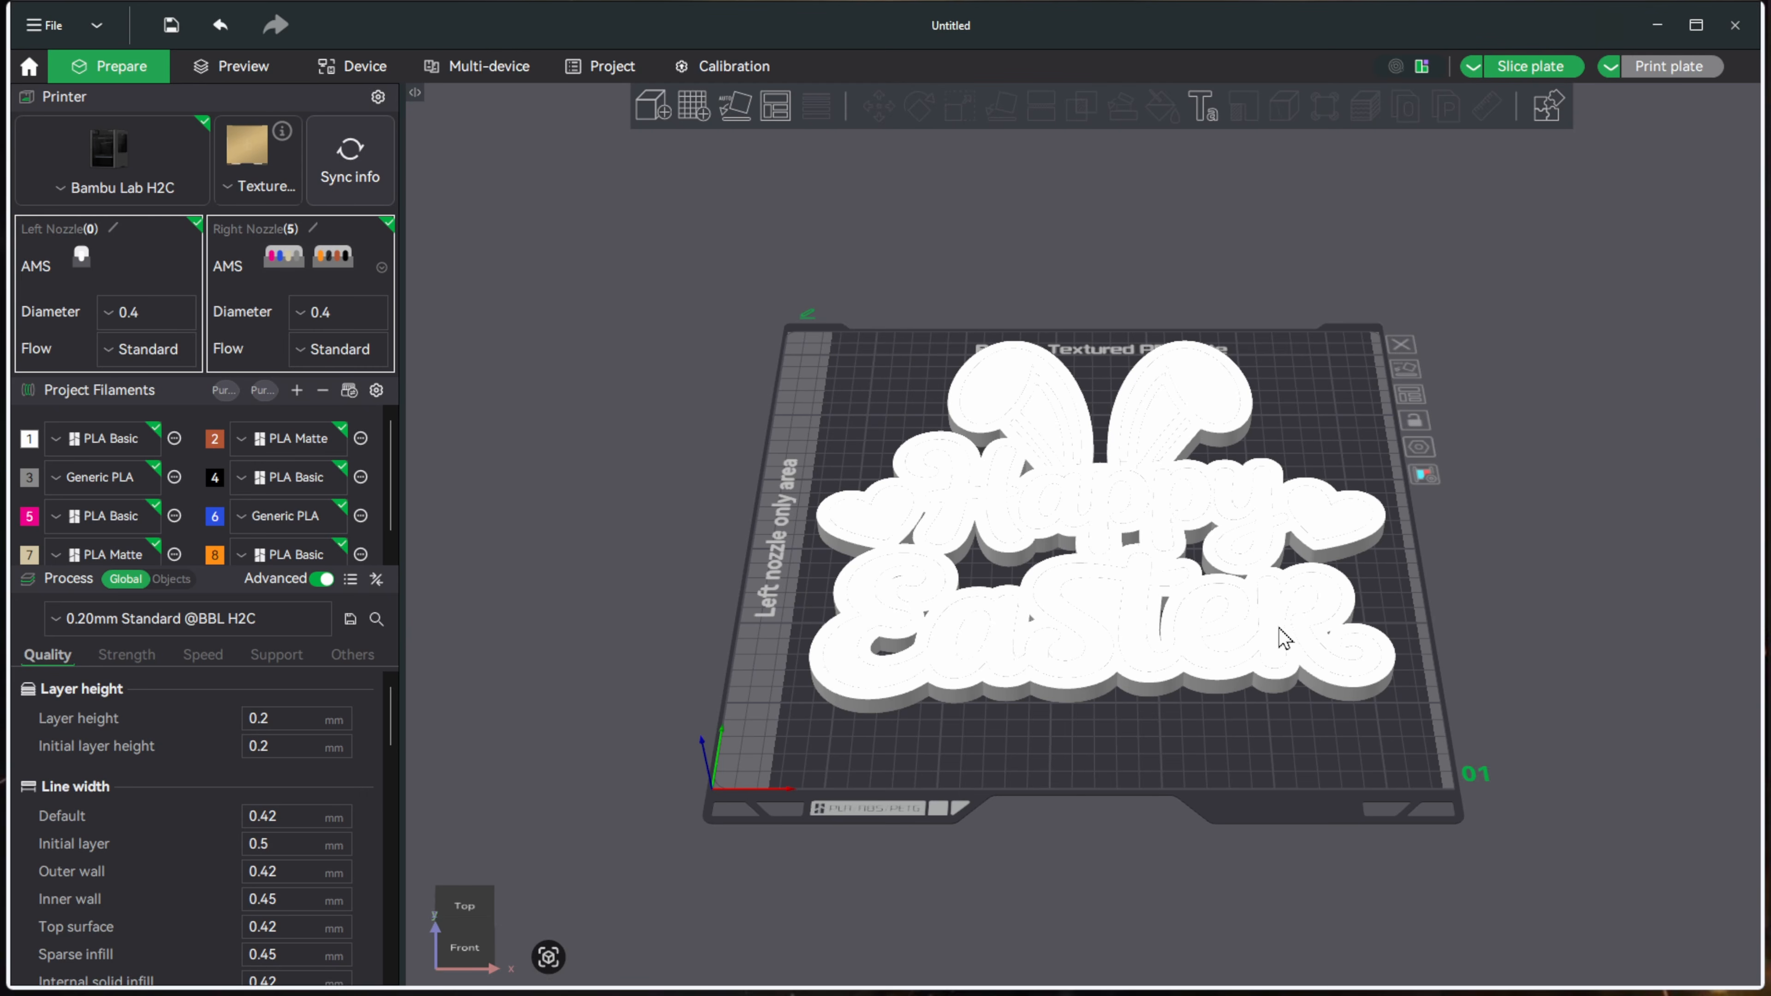
- Turn off uniform scaling for the Happy Easter Bunny object and set its Z size to 5 mm
left_click(1152, 657)
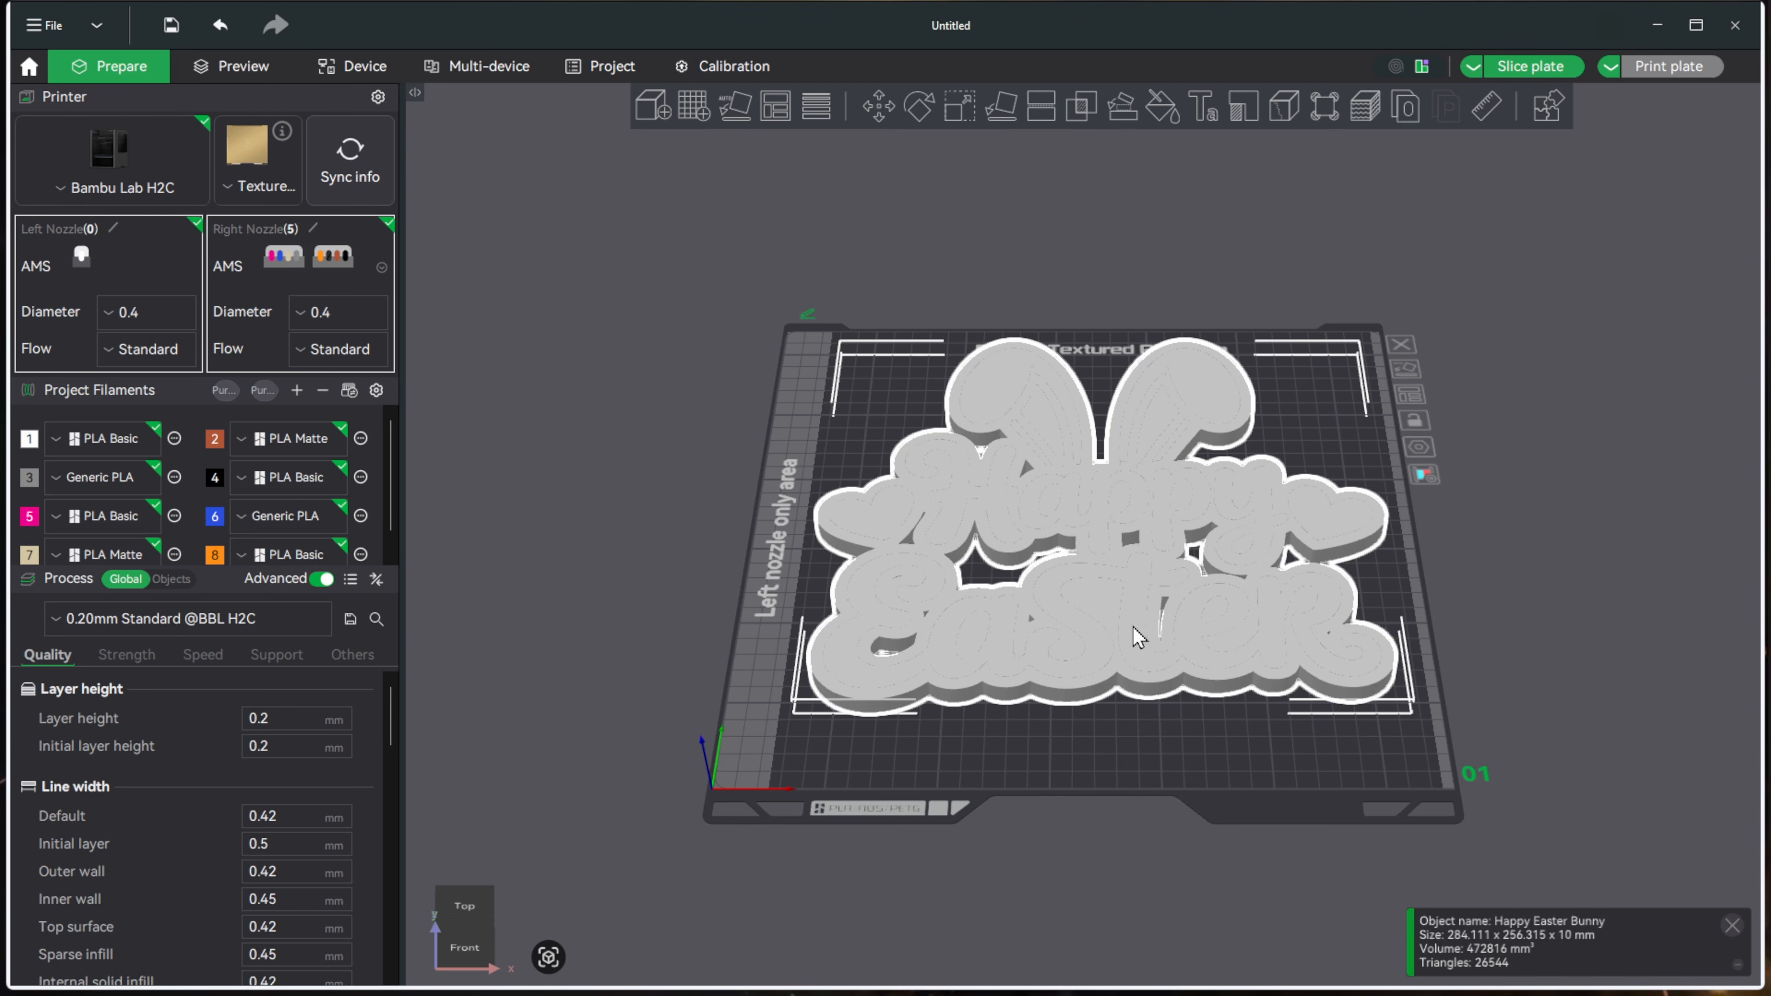
left_click(960, 112)
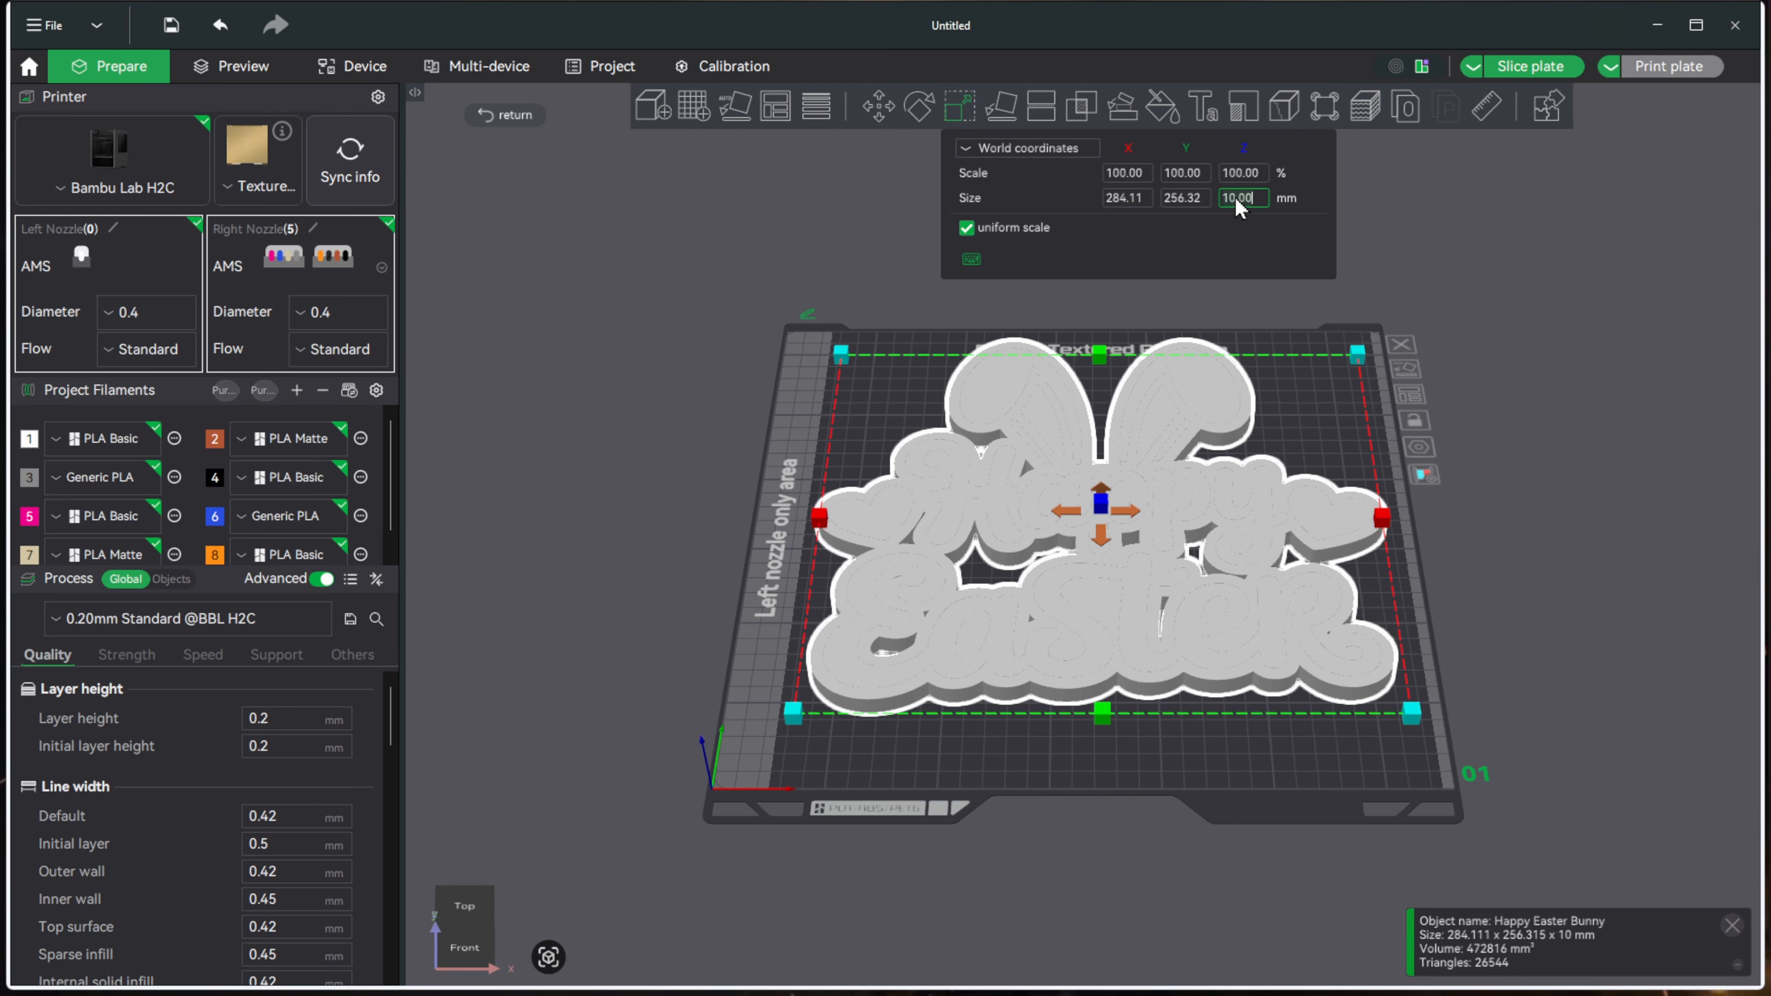
left_click(967, 228)
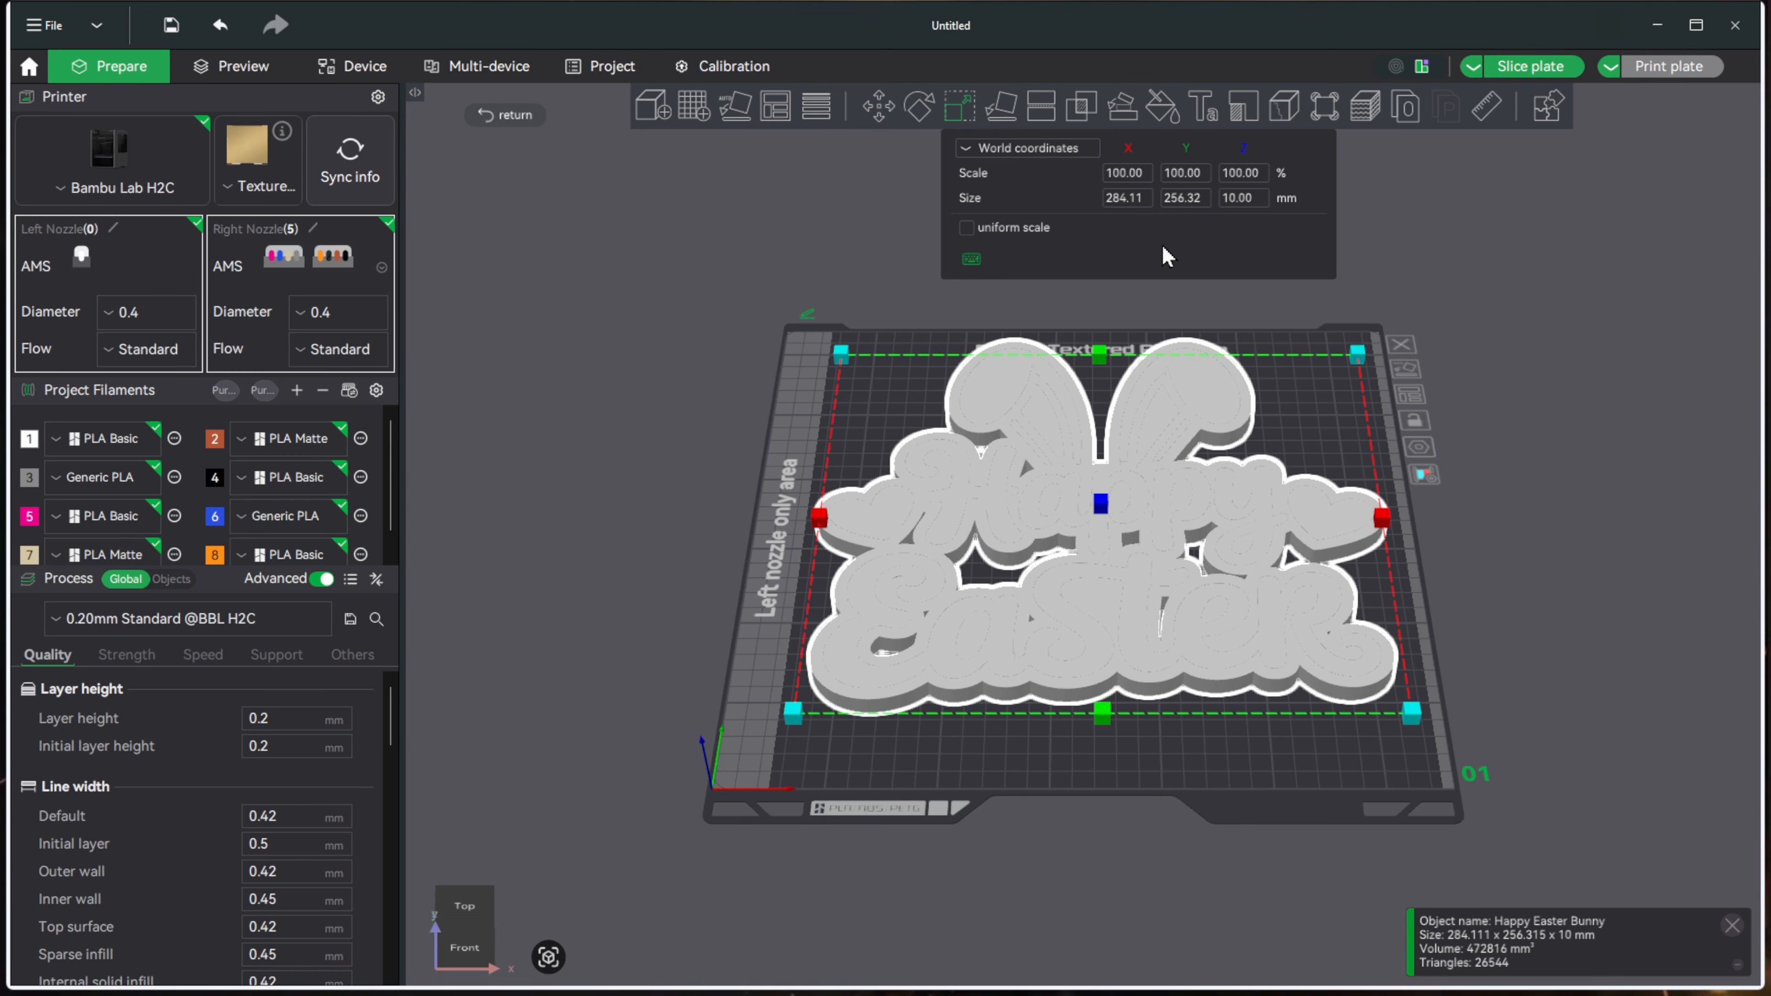
left_click(1257, 201)
type("5")
key("Return")
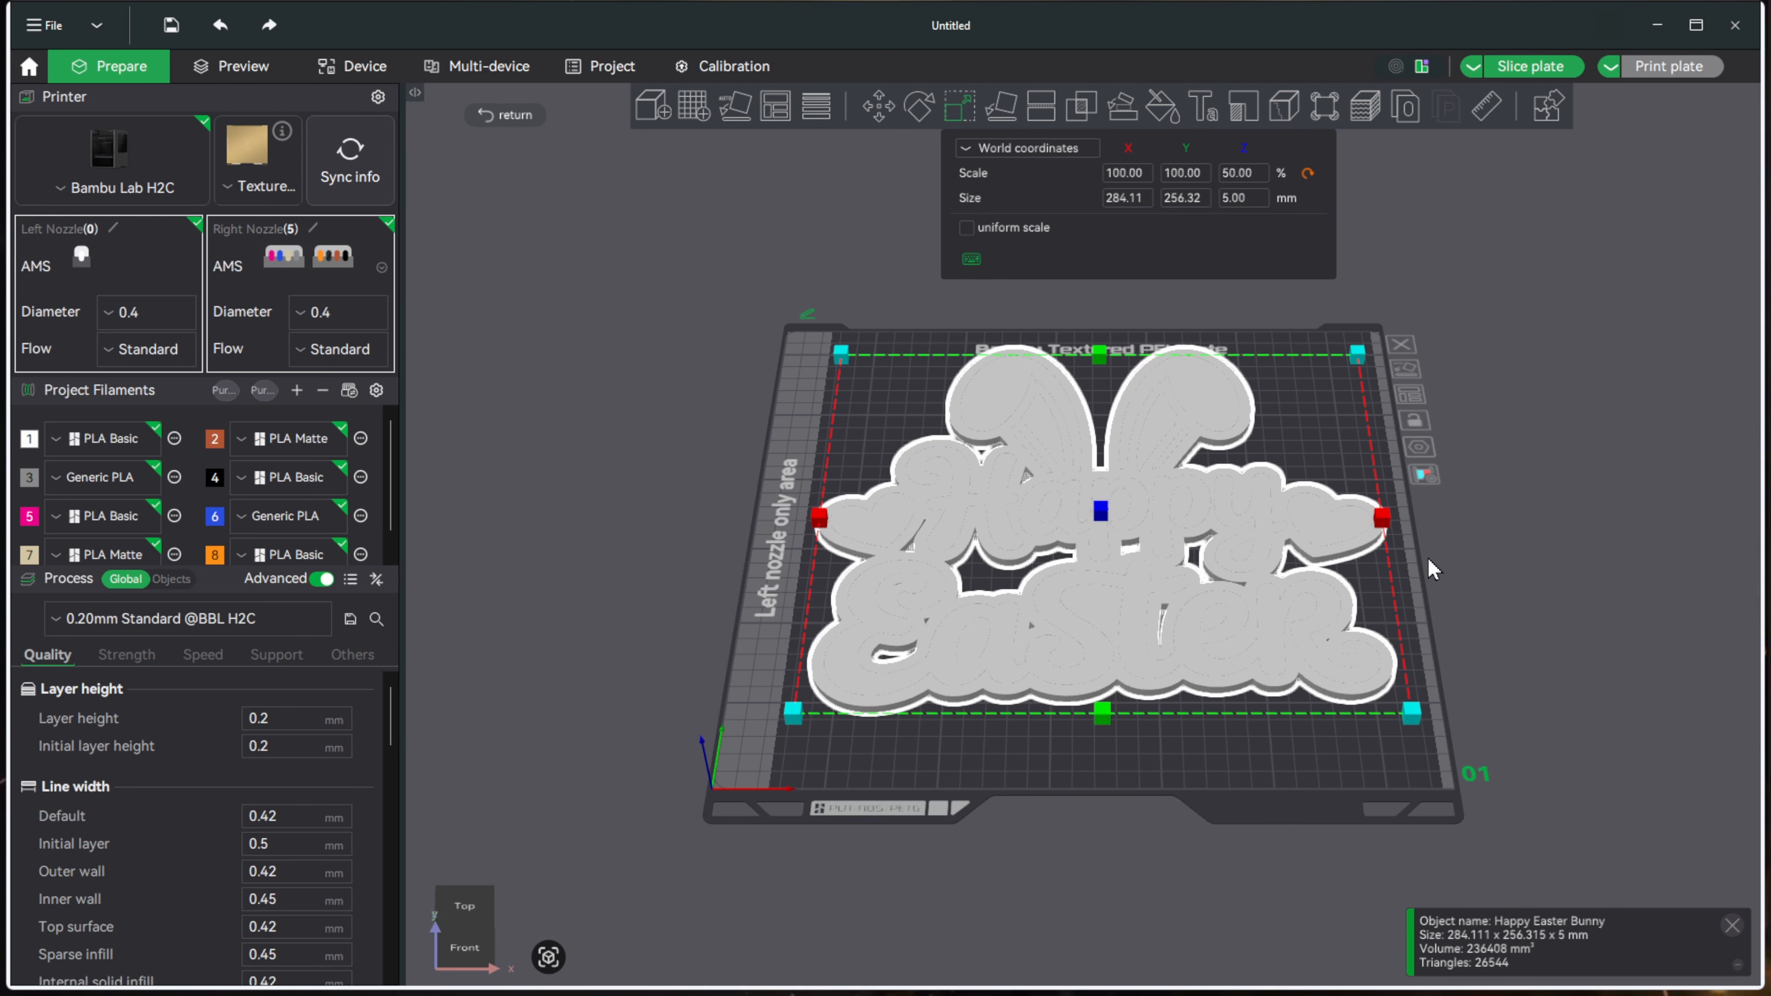
left_click(970, 111)
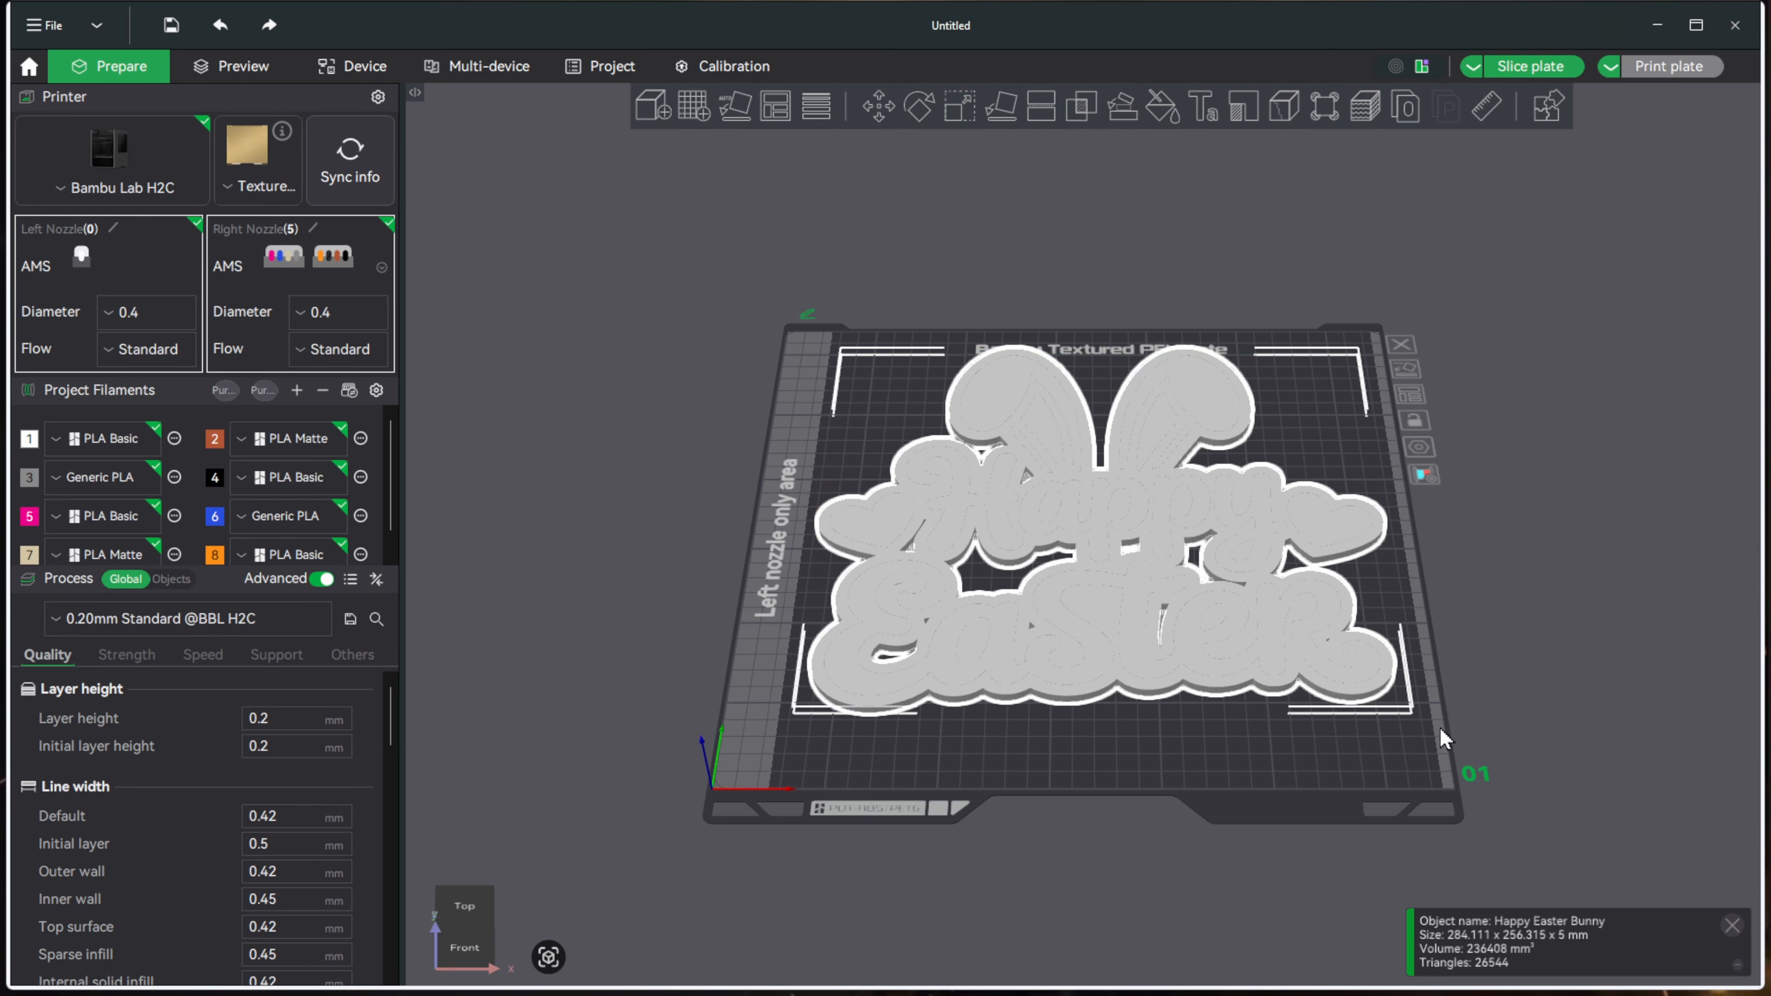
left_click(1411, 763)
mouse_move(1411, 763)
left_mouse_down()
mouse_move(1422, 712)
mouse_move(1415, 771)
left_mouse_up()
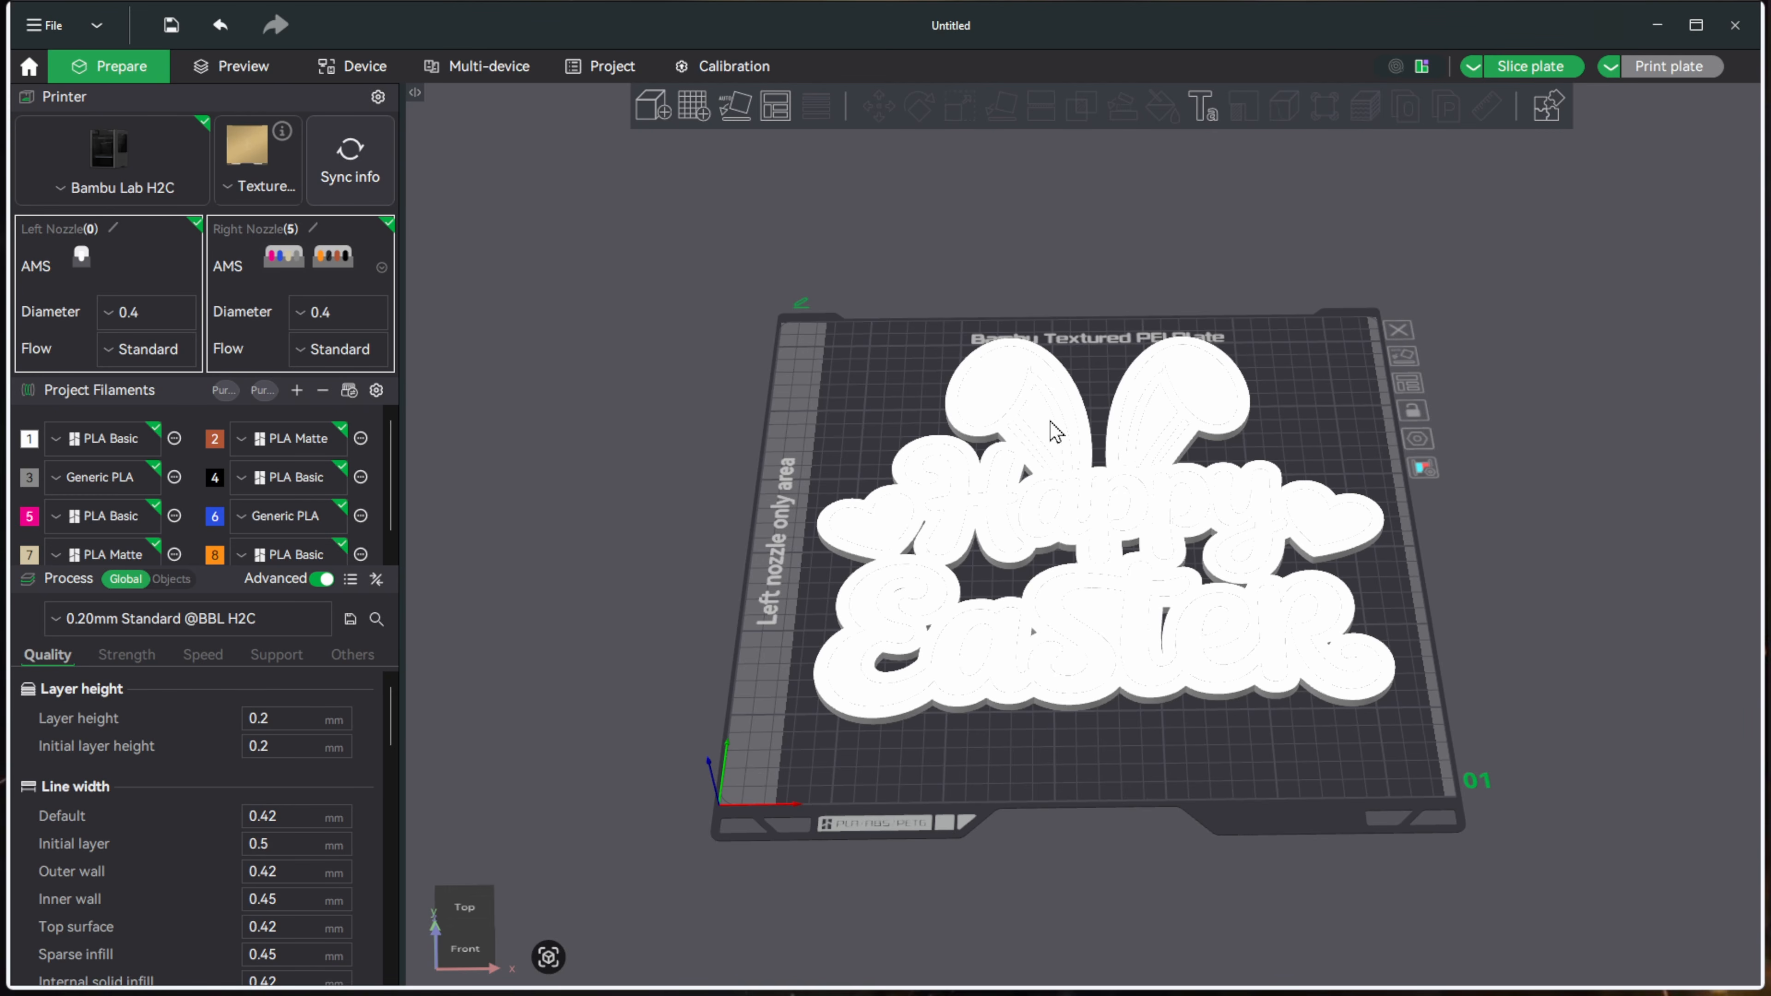
- Color-paint the background around the lettering and the small gaps between letters with black filament 4, using the fill tool's edge detection
left_click(1147, 591)
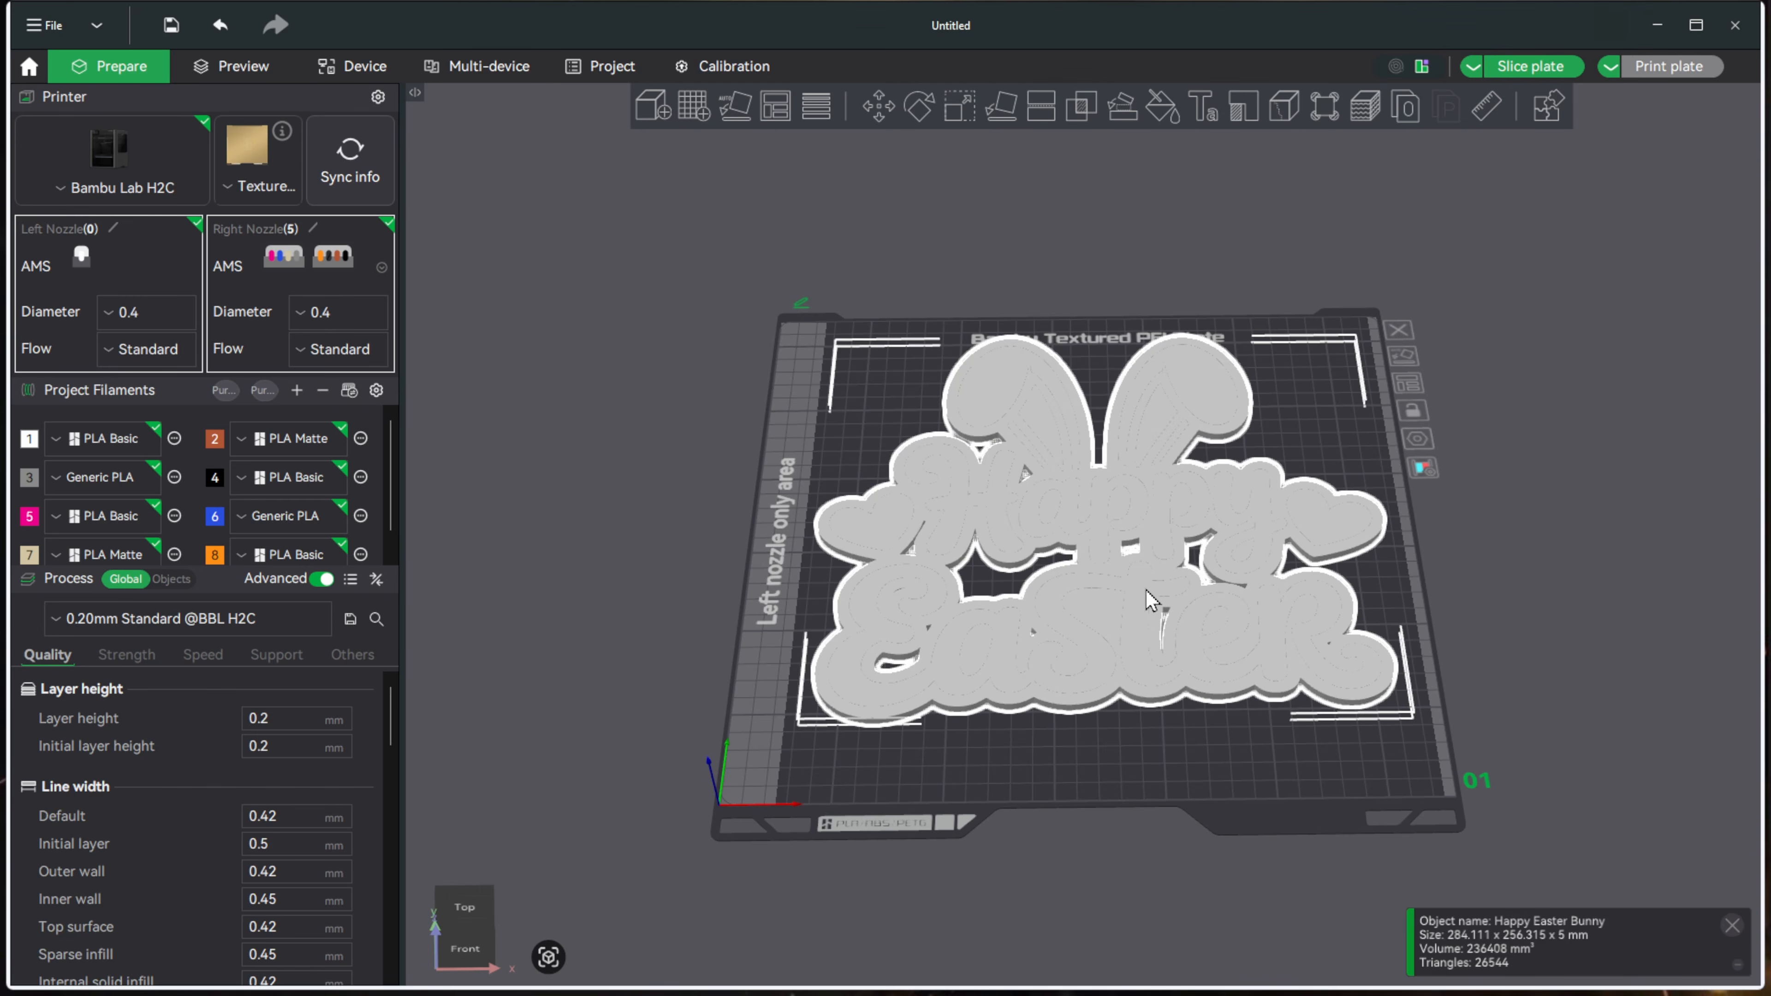
left_click(1162, 106)
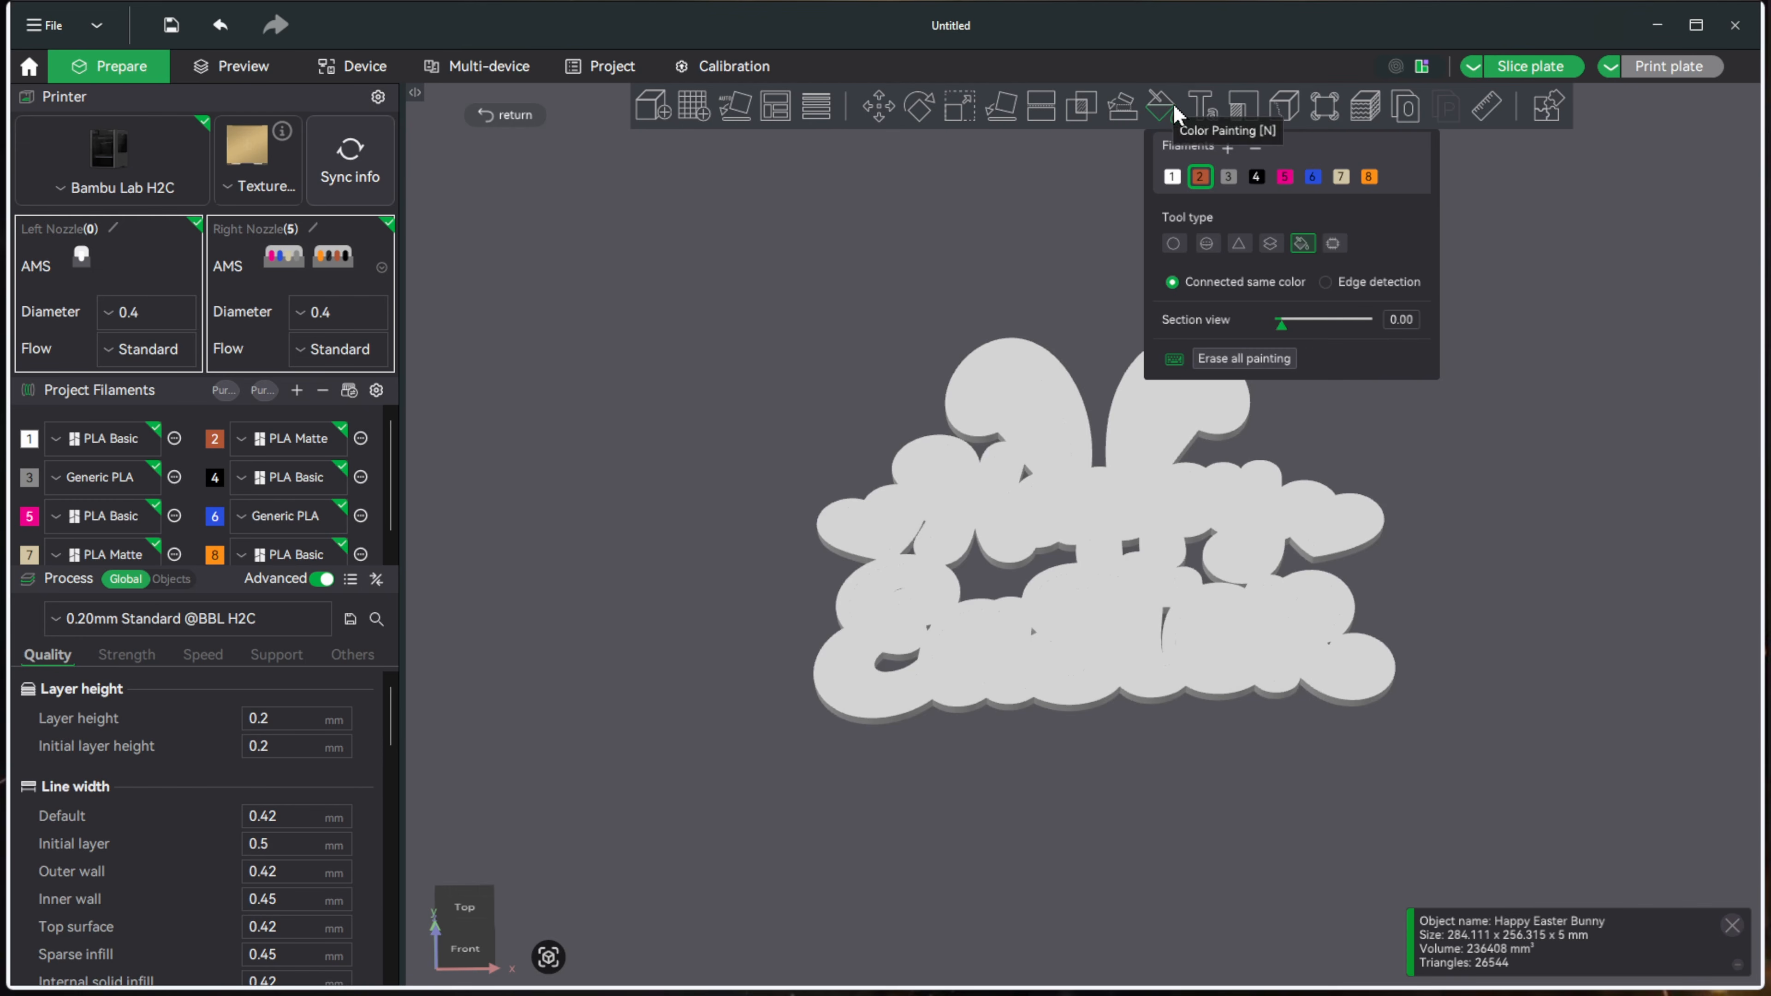
left_click(1285, 180)
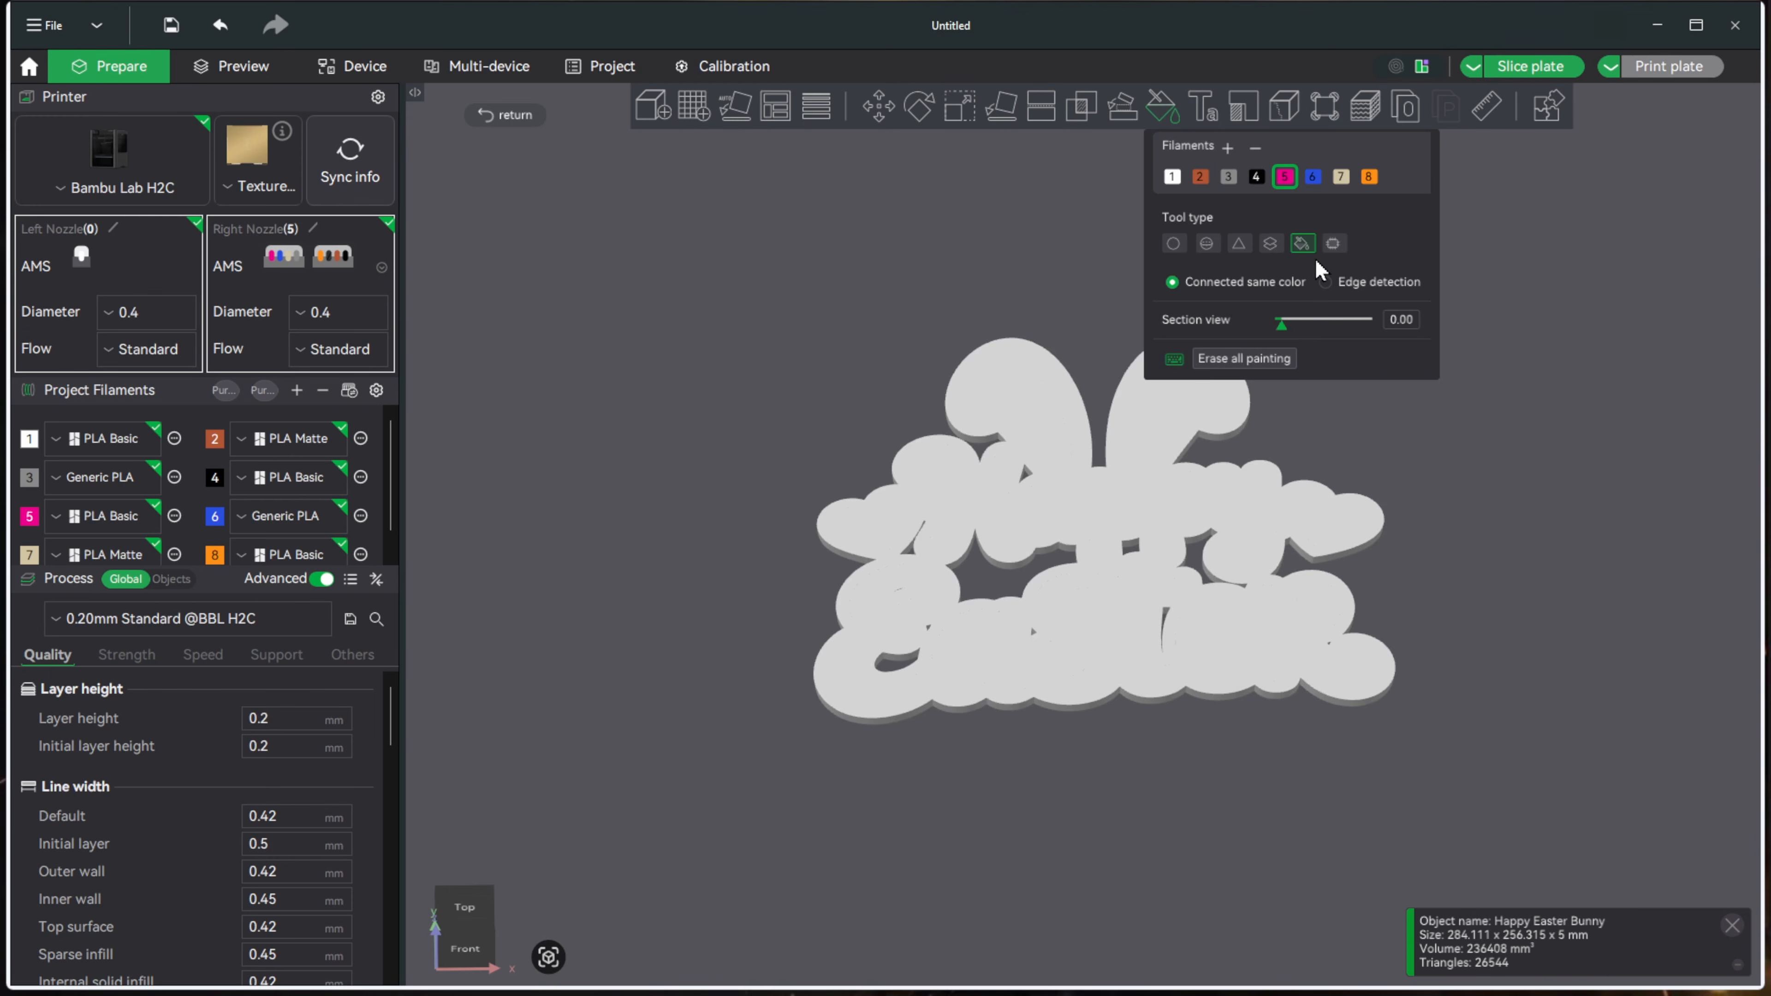
left_click(1321, 285)
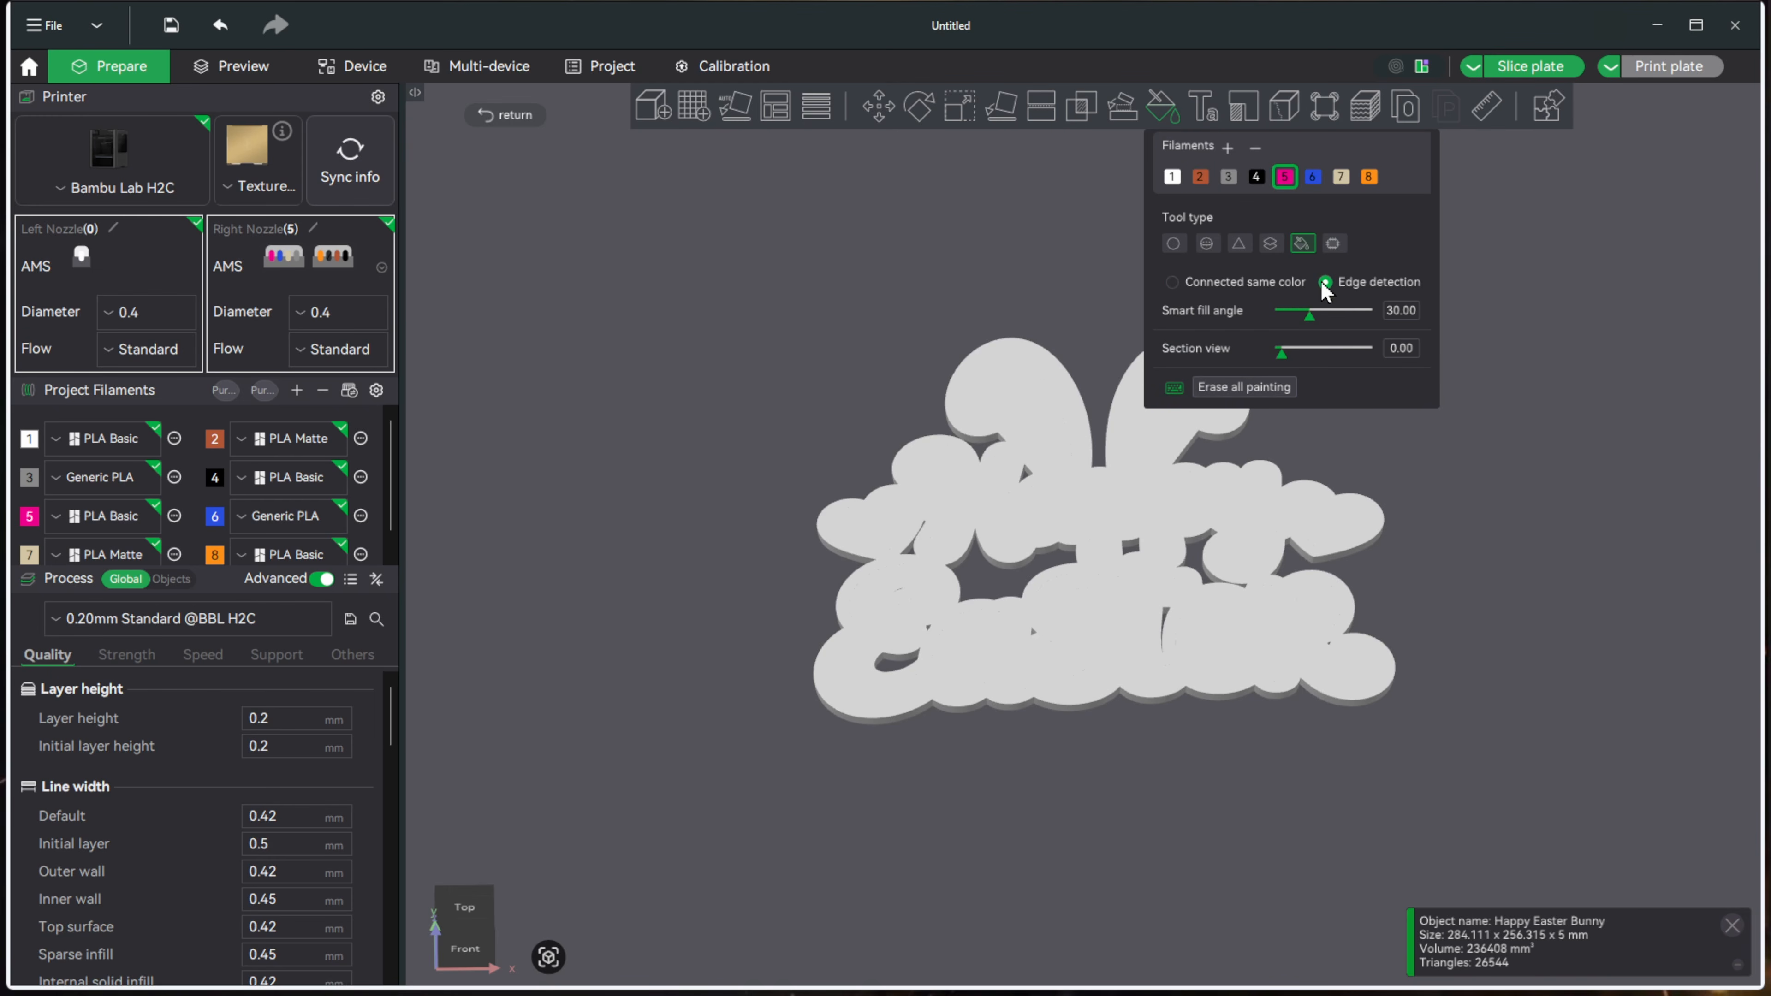
left_click(1254, 182)
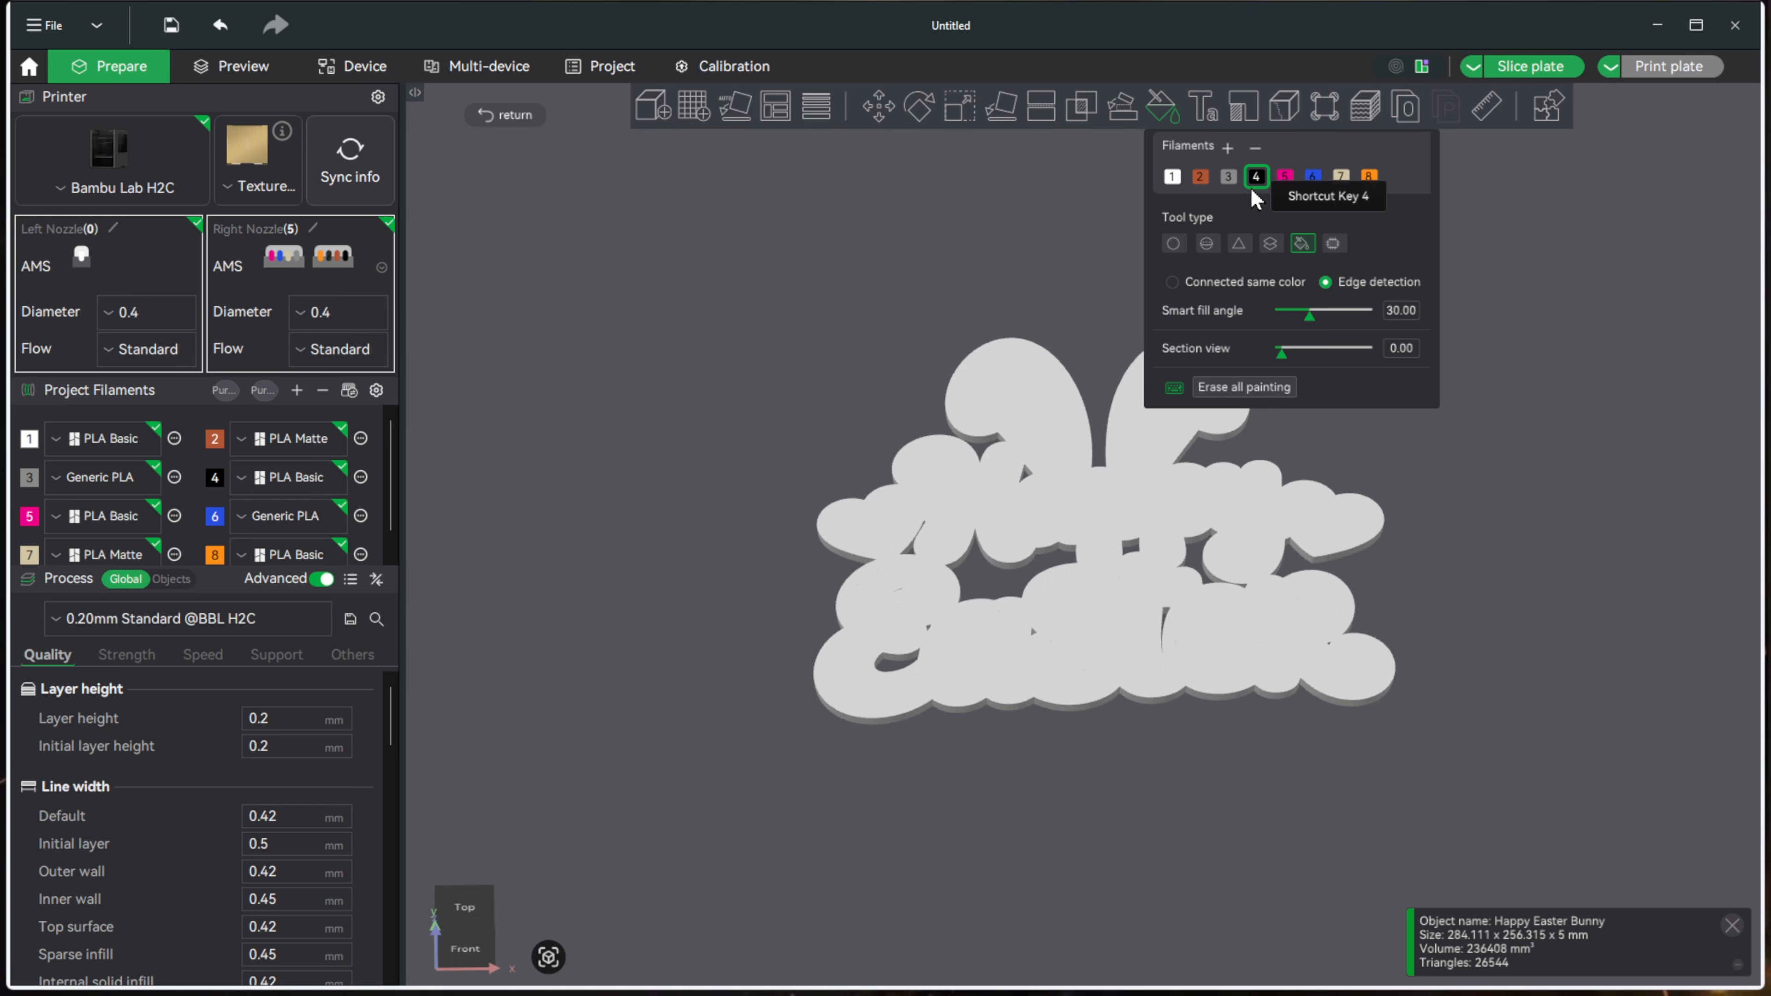
left_click(1240, 690)
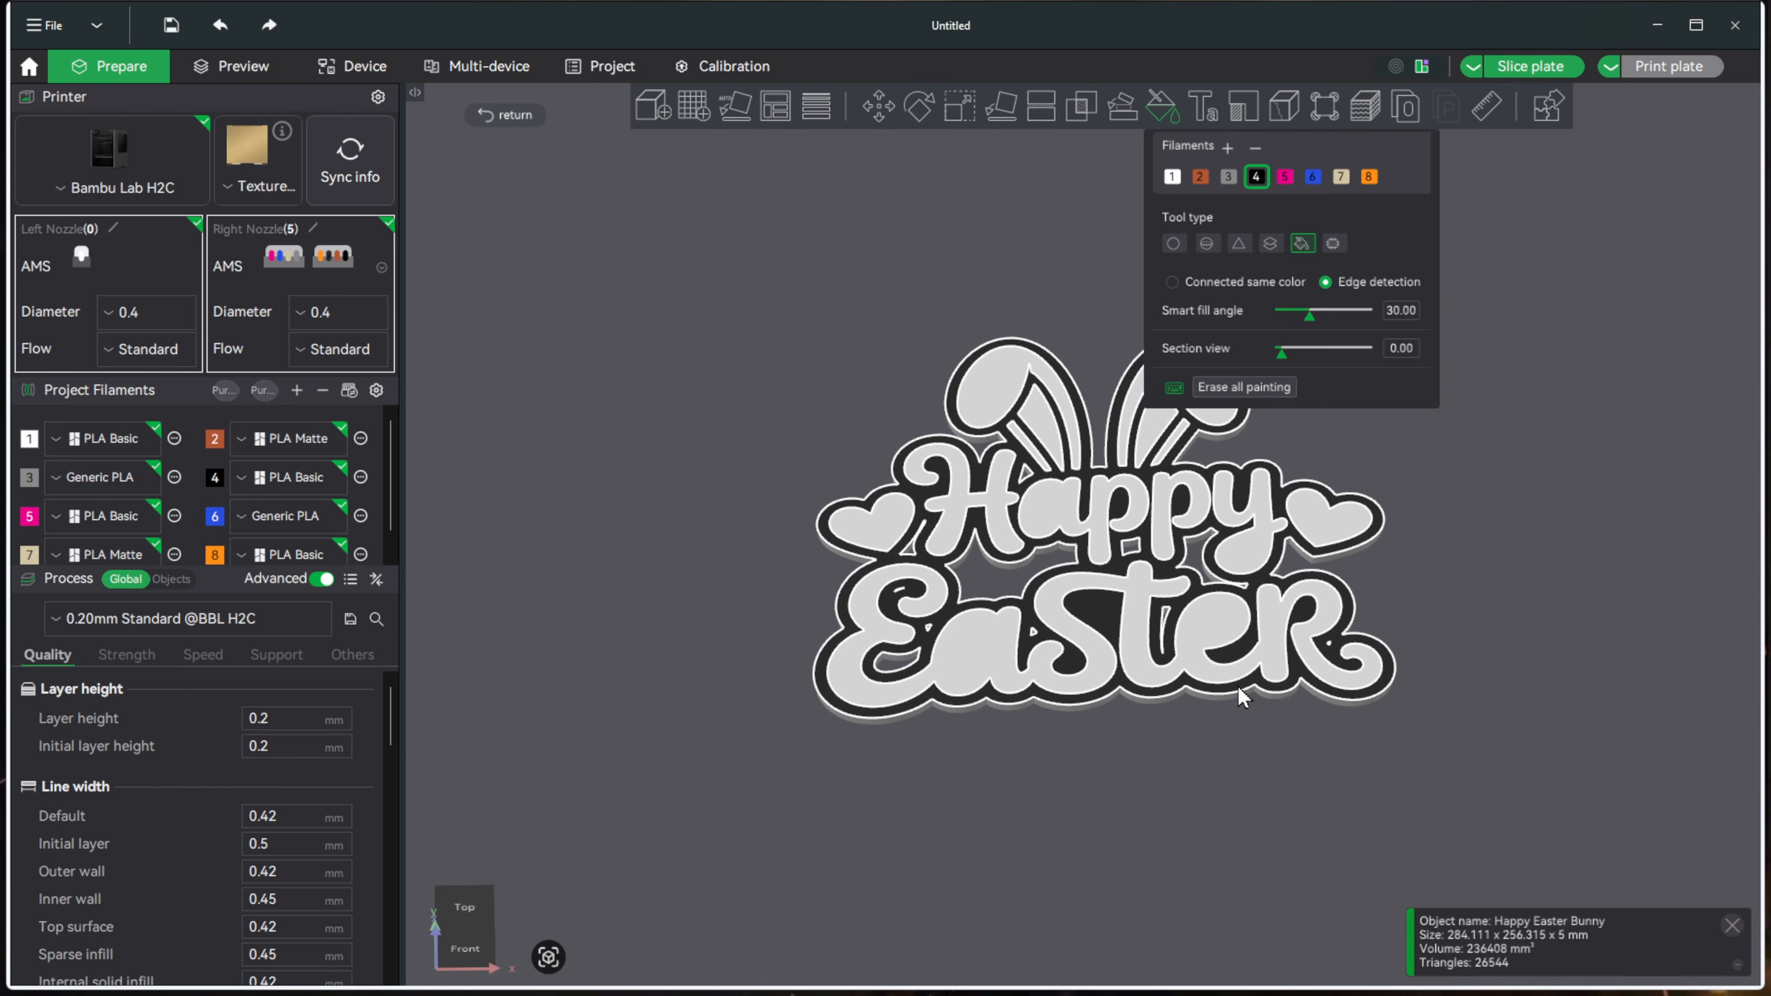
left_click(1218, 623)
left_click(973, 656)
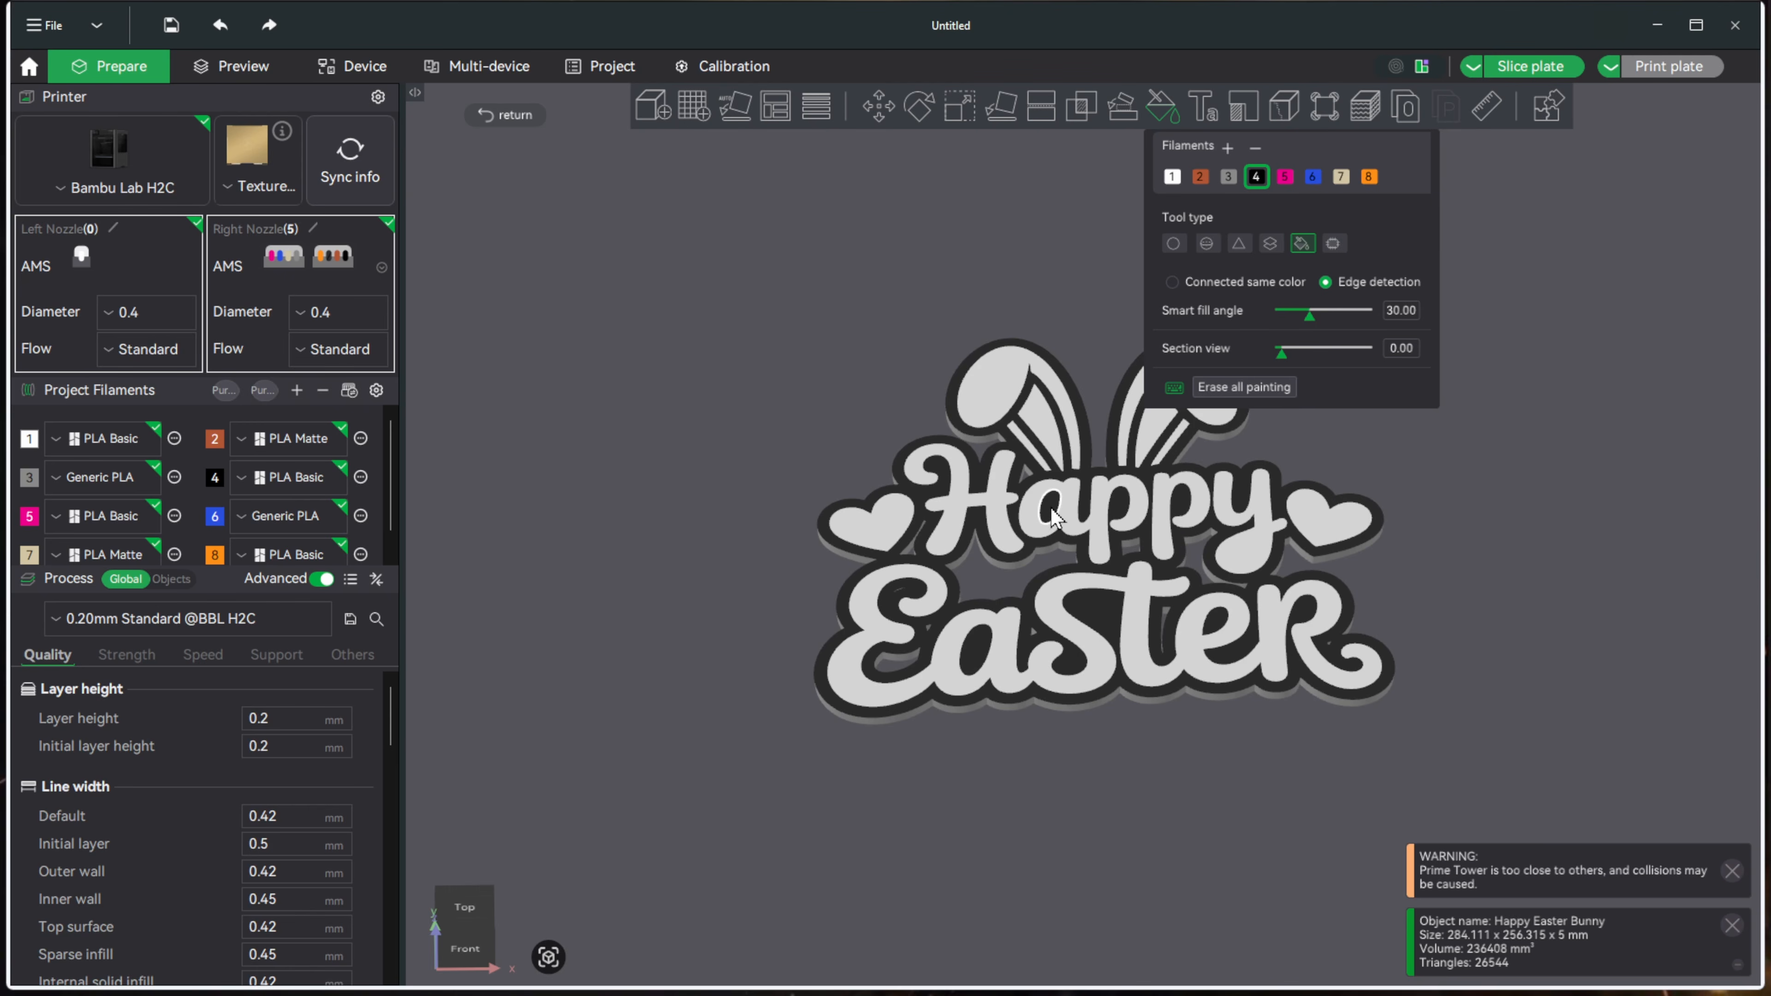
- Paint both hearts and the two inner bunny ears with pink filament 5
left_click(1285, 177)
left_click(901, 525)
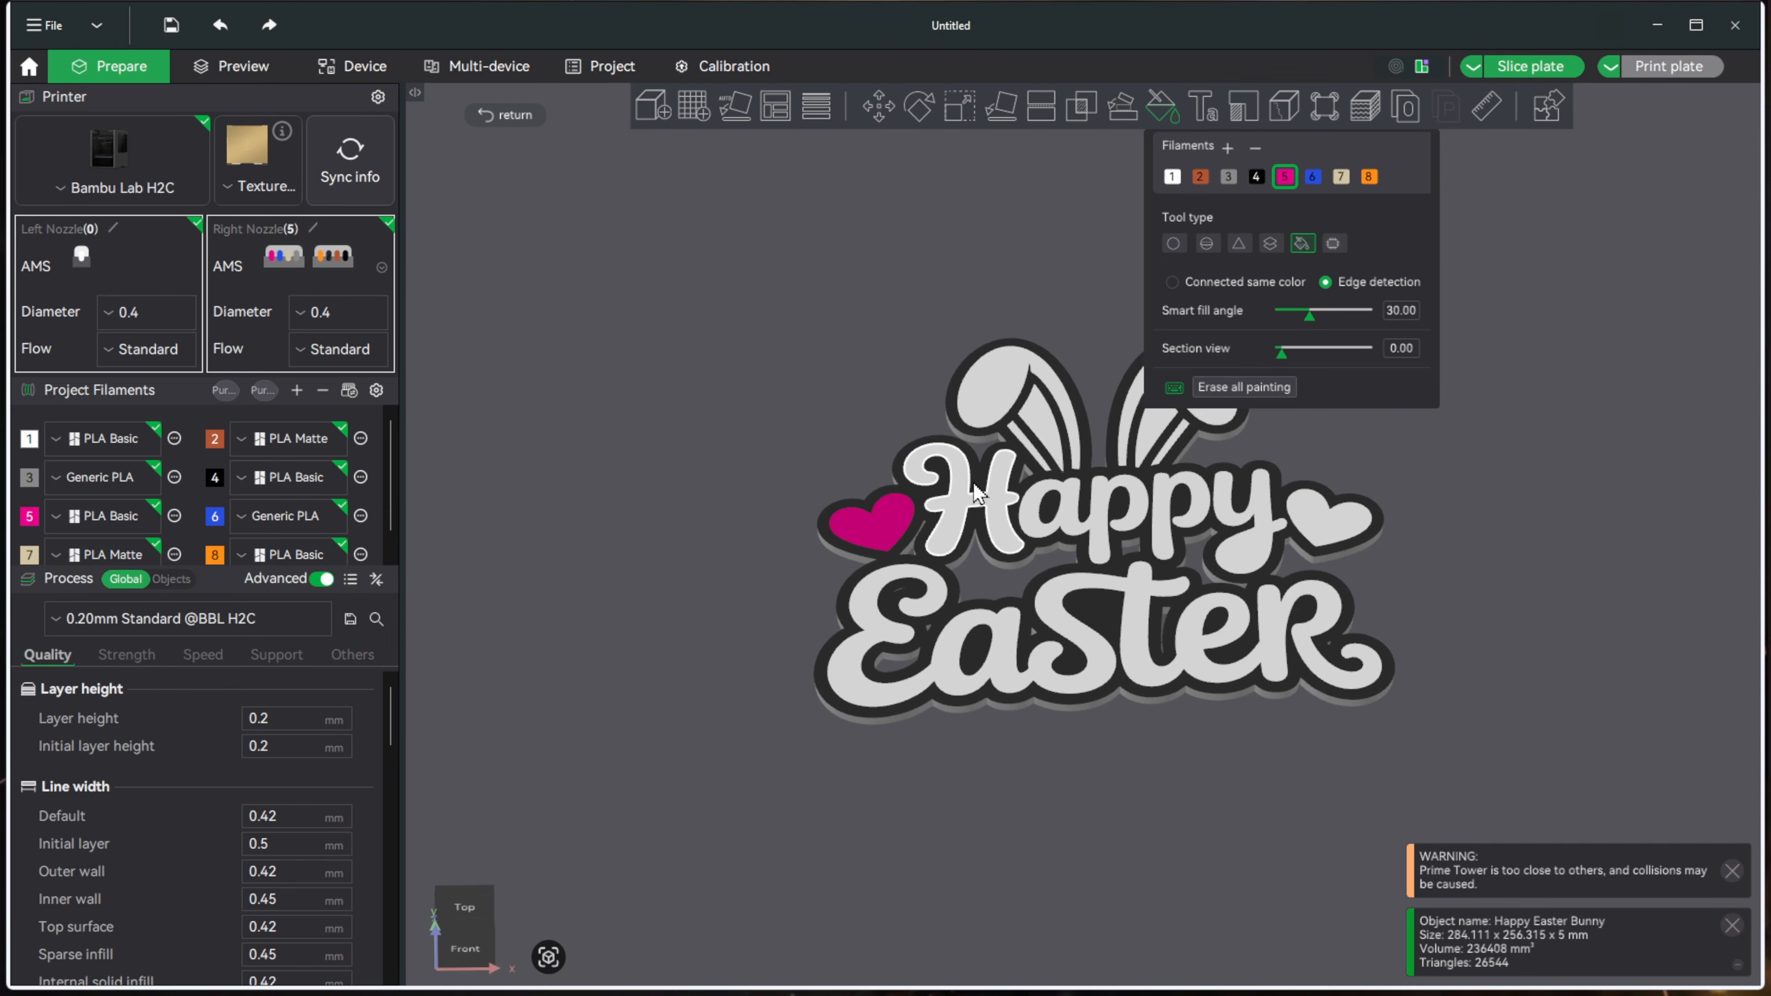
left_click(1044, 416)
left_click(1125, 427)
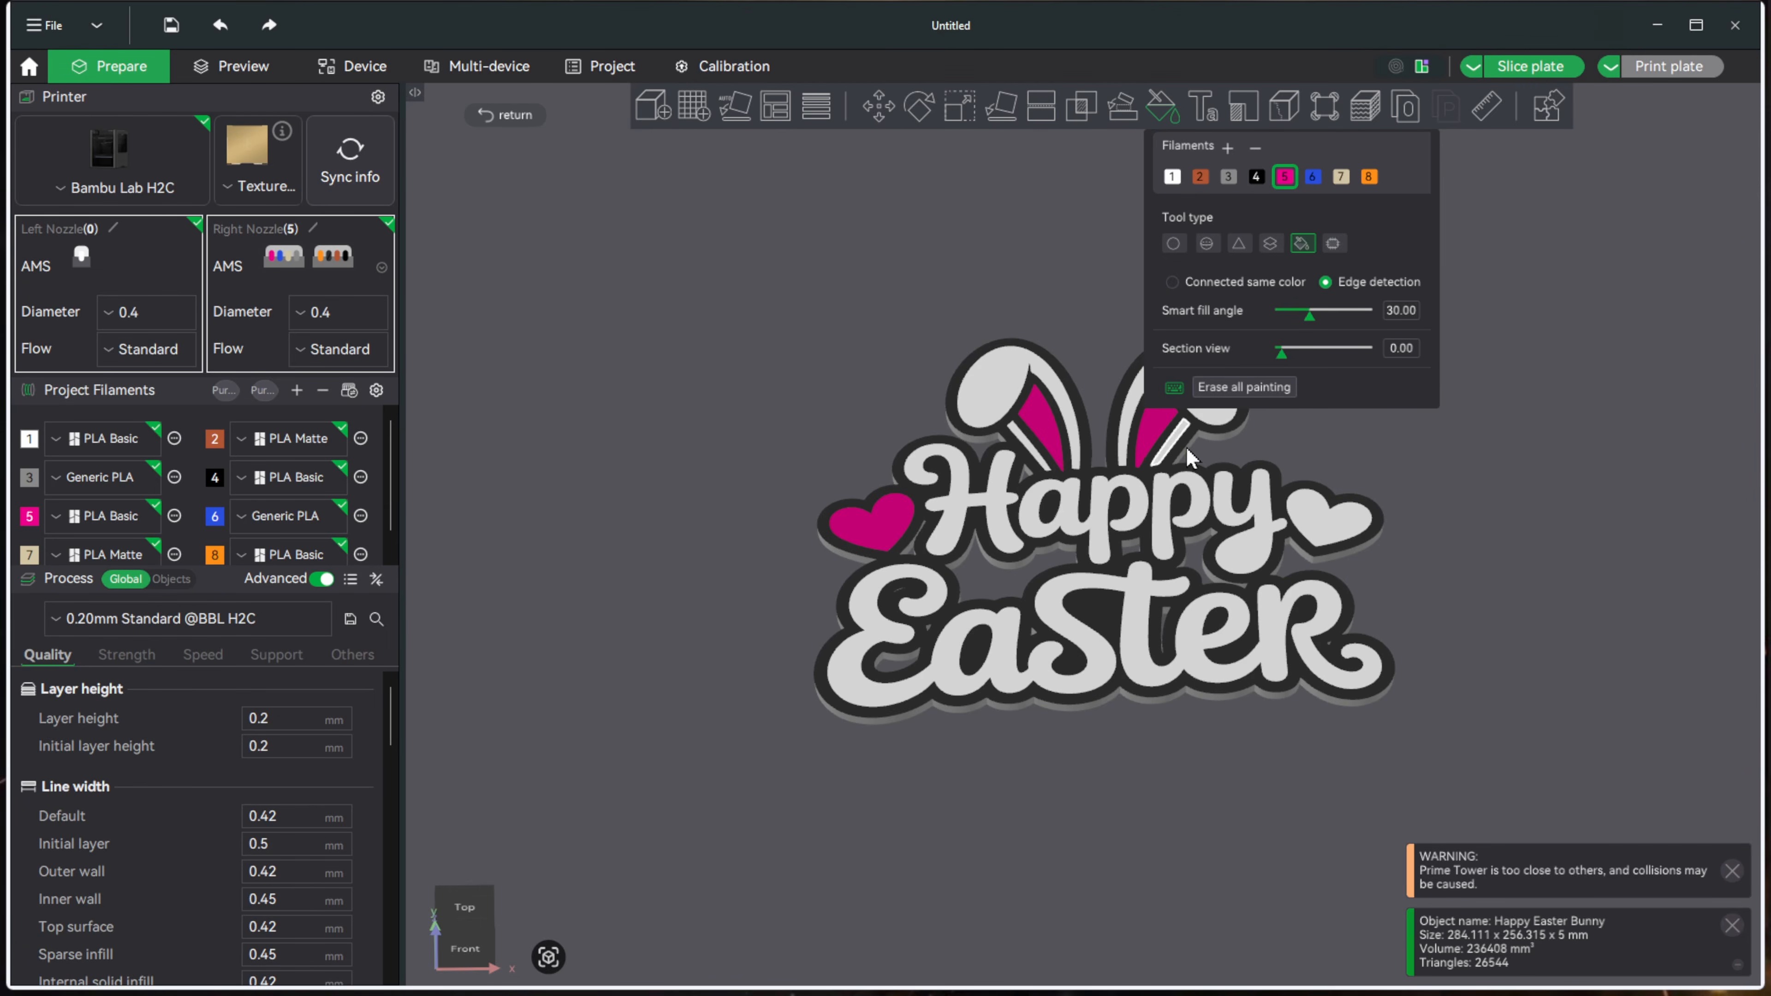
left_click(1322, 519)
left_click(1162, 107)
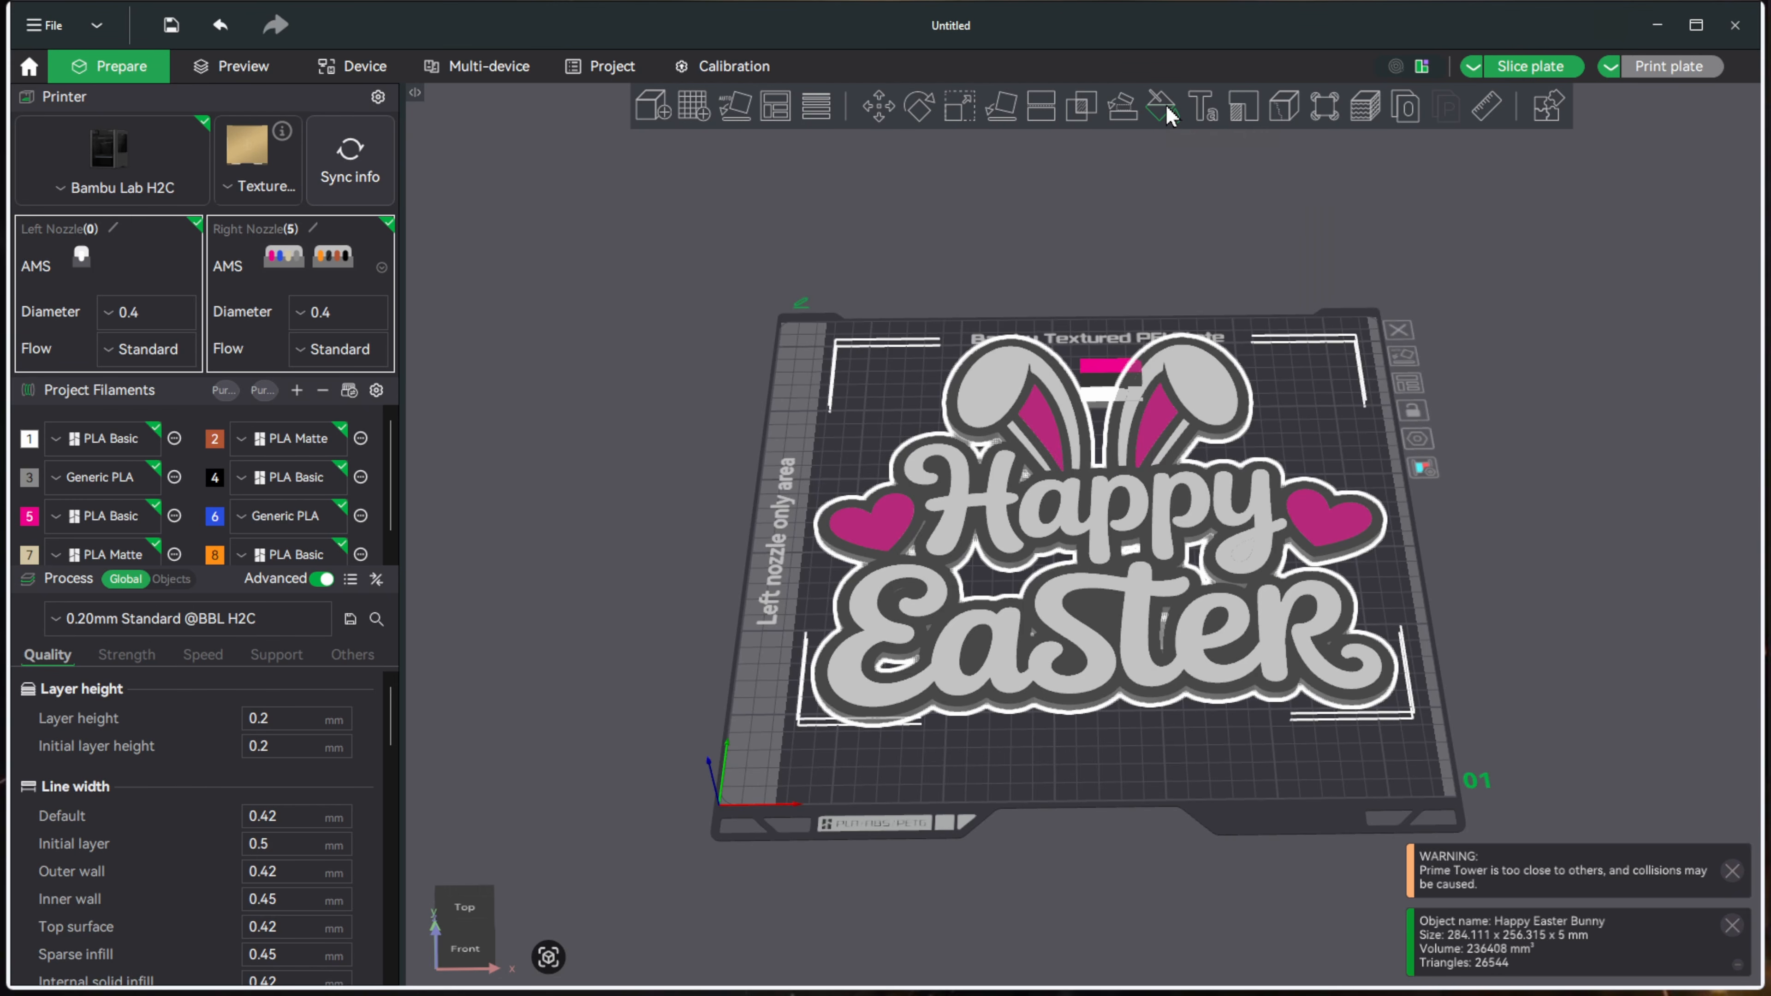
- Move the prime tower to the back-left of the plate, beside the left-nozzle-only area and clear of the model
left_click_drag(1105, 382, 980, 344)
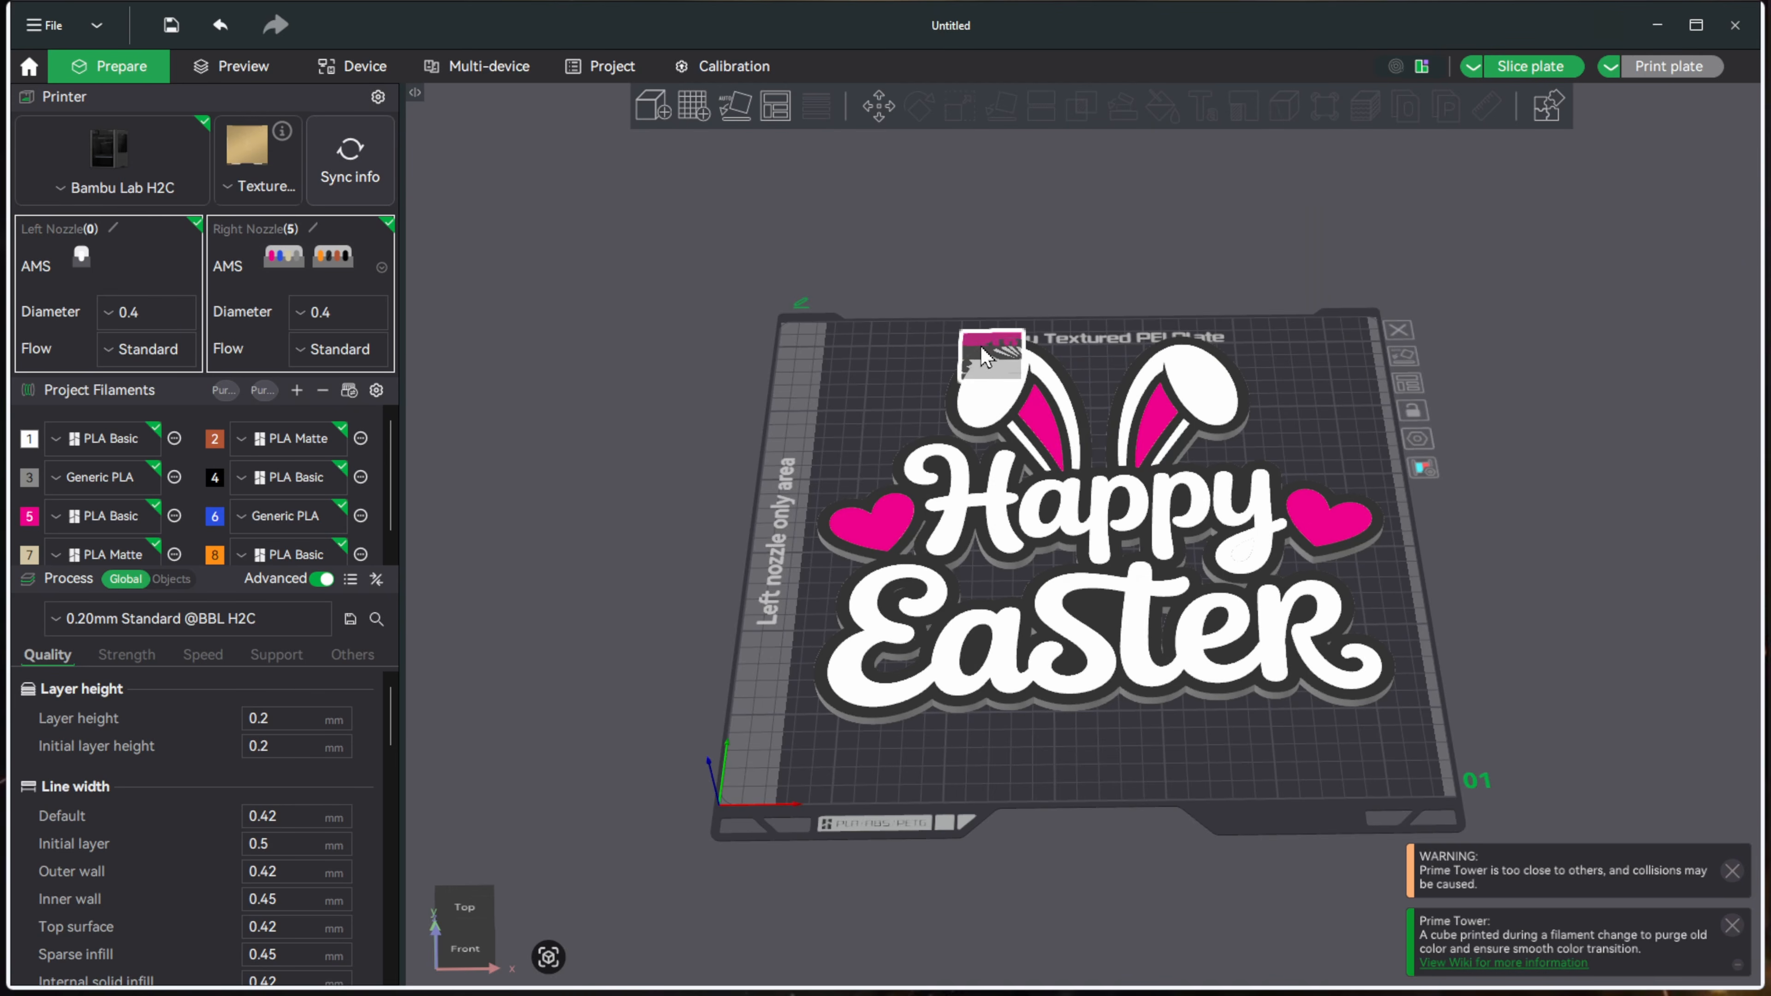
left_click(1350, 421)
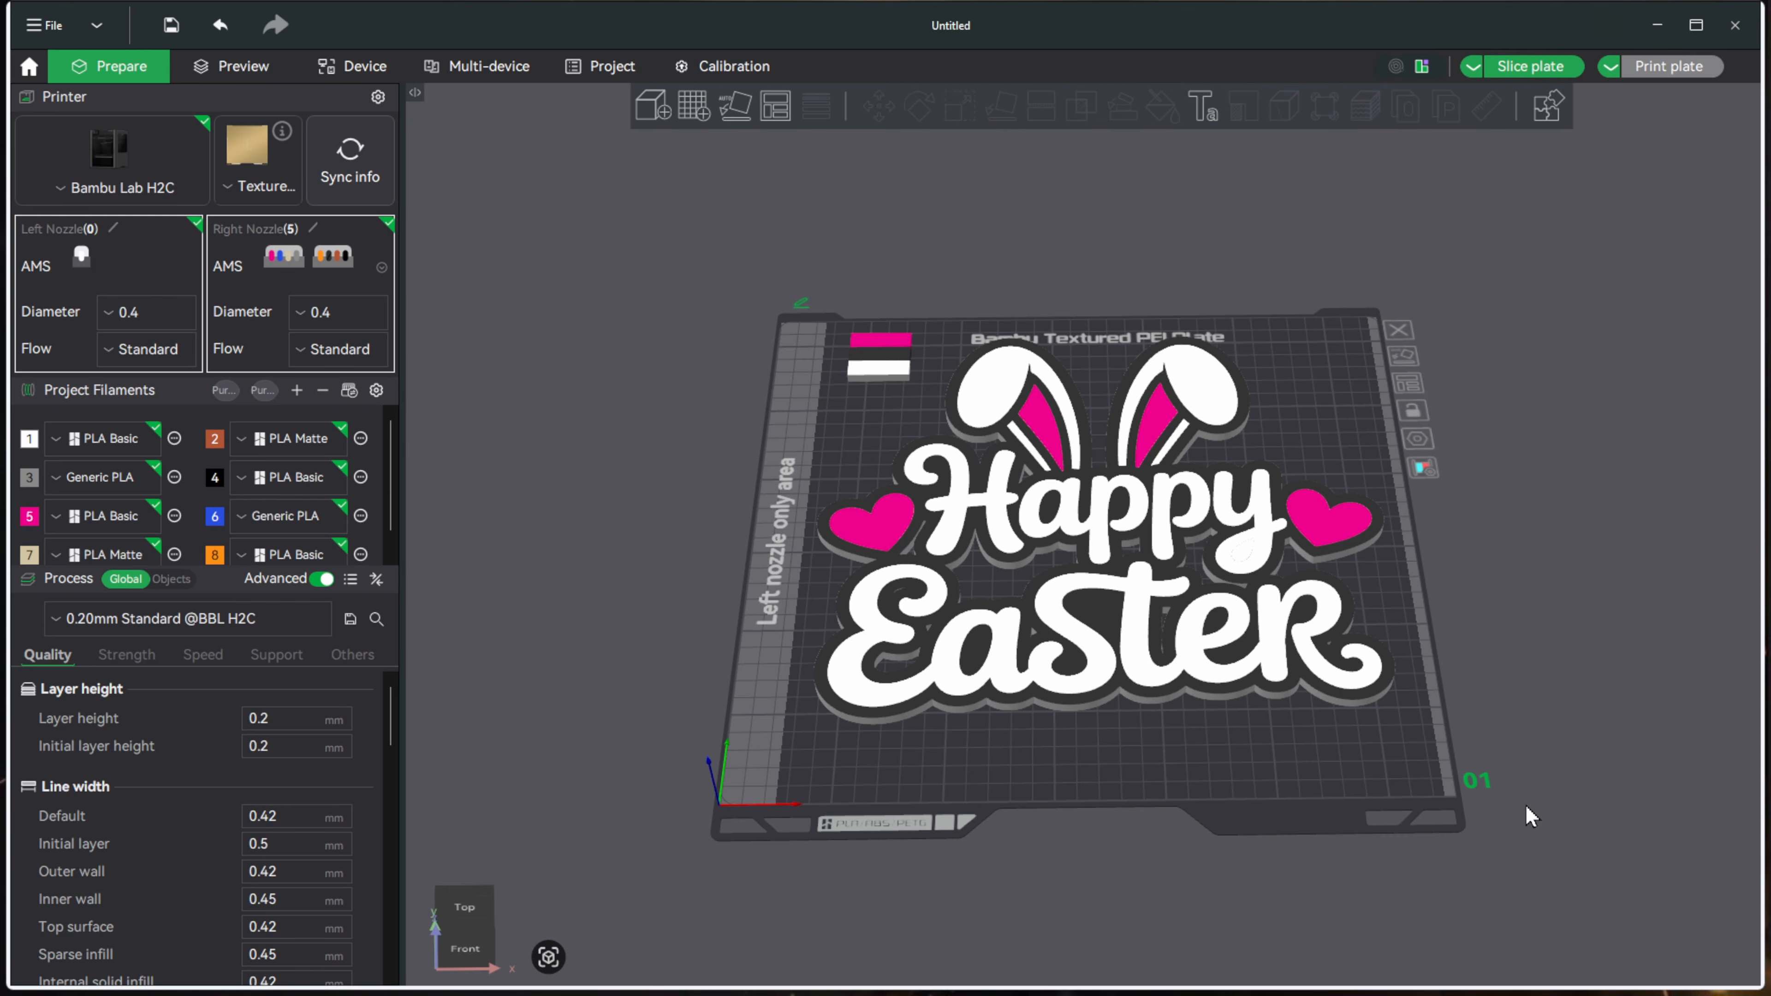
left_click(1231, 634)
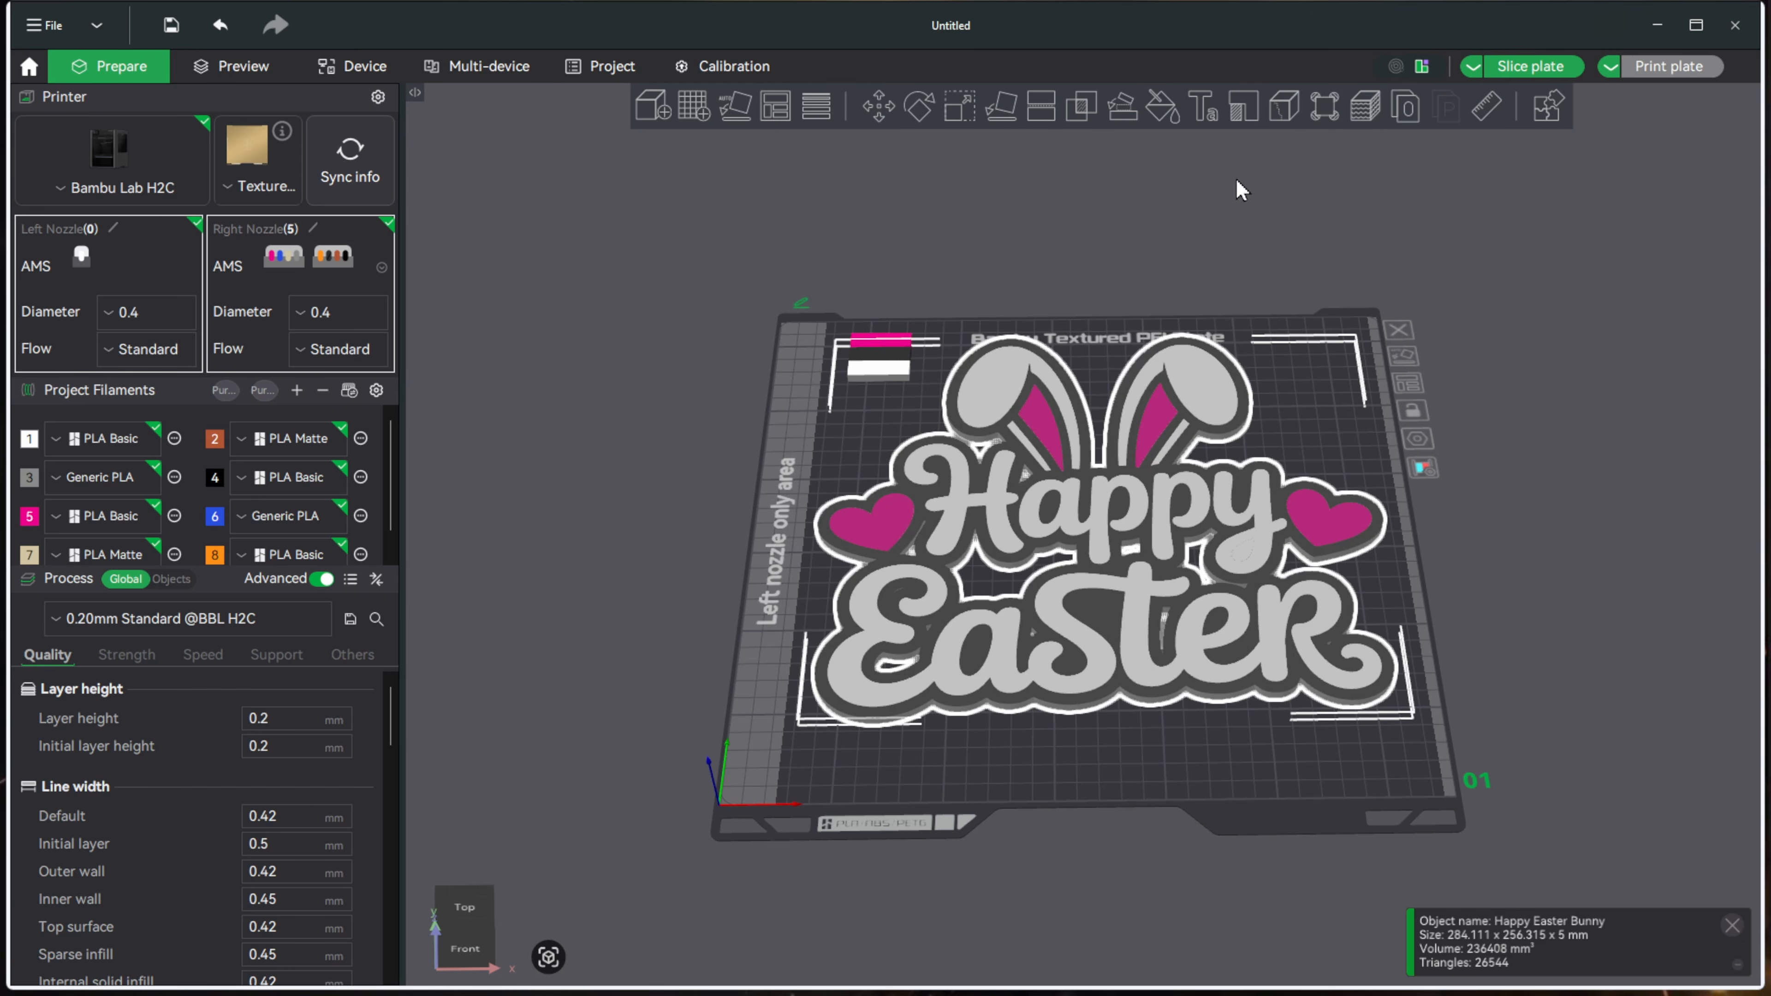
left_click(1174, 110)
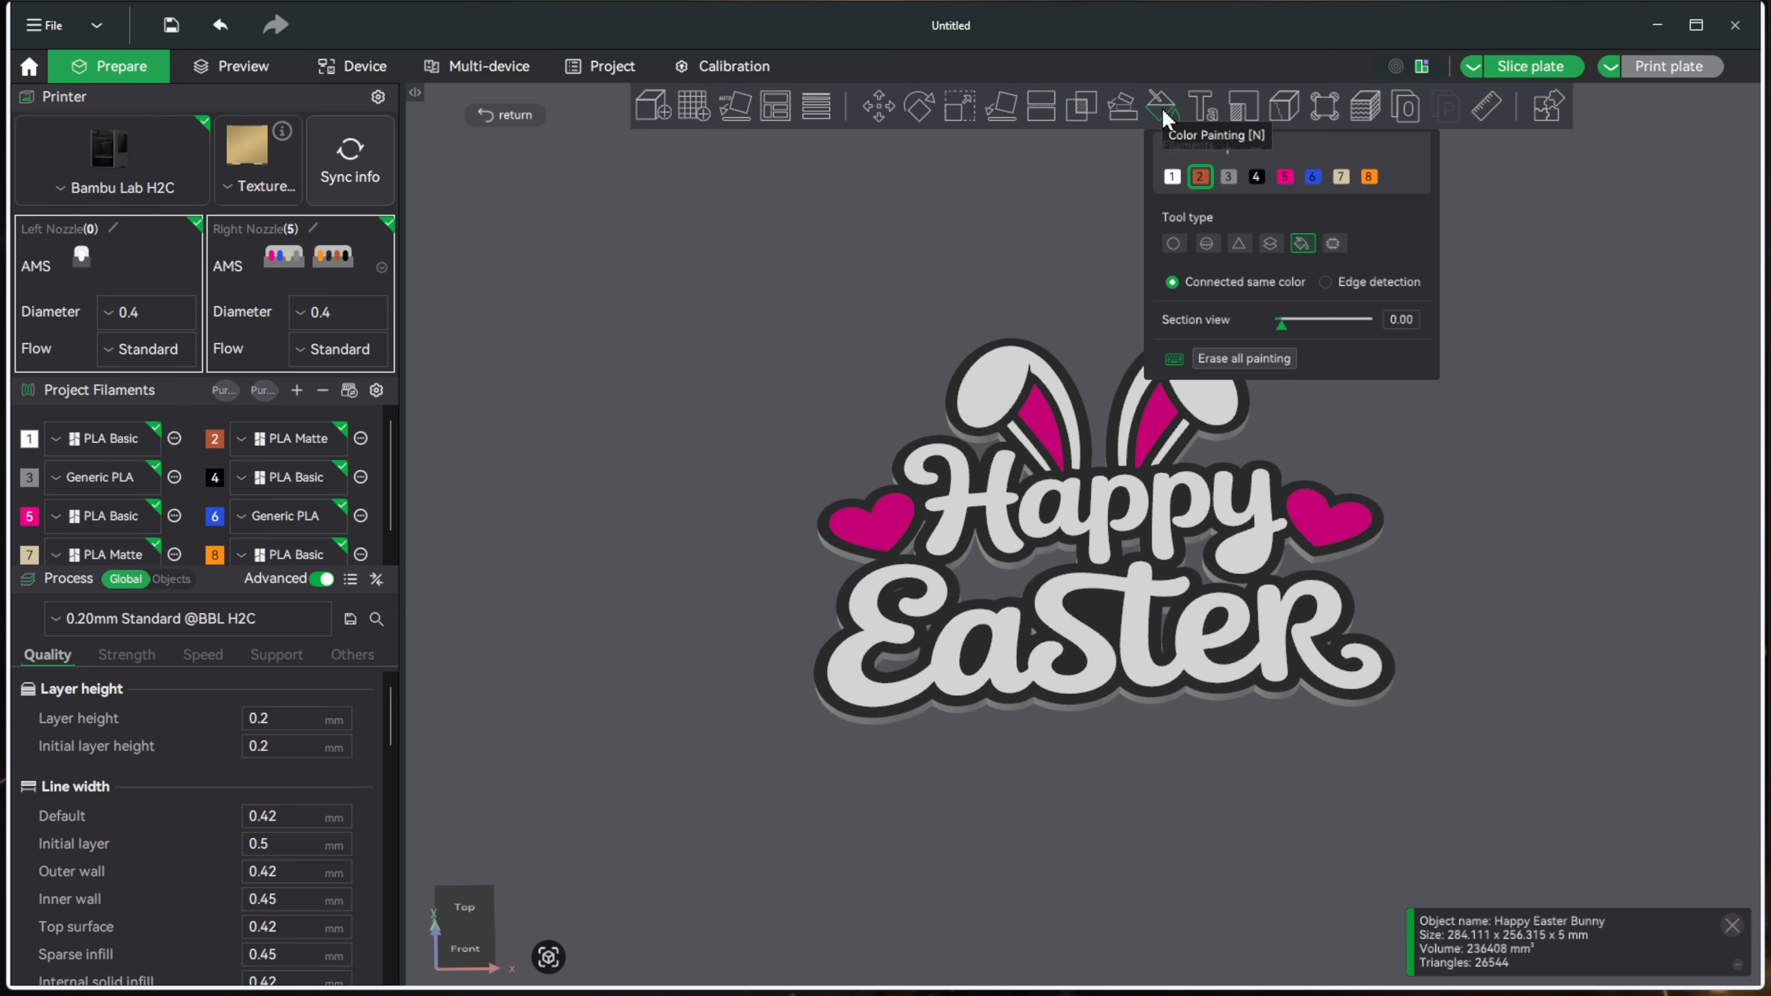
left_click(1255, 177)
left_click(1322, 283)
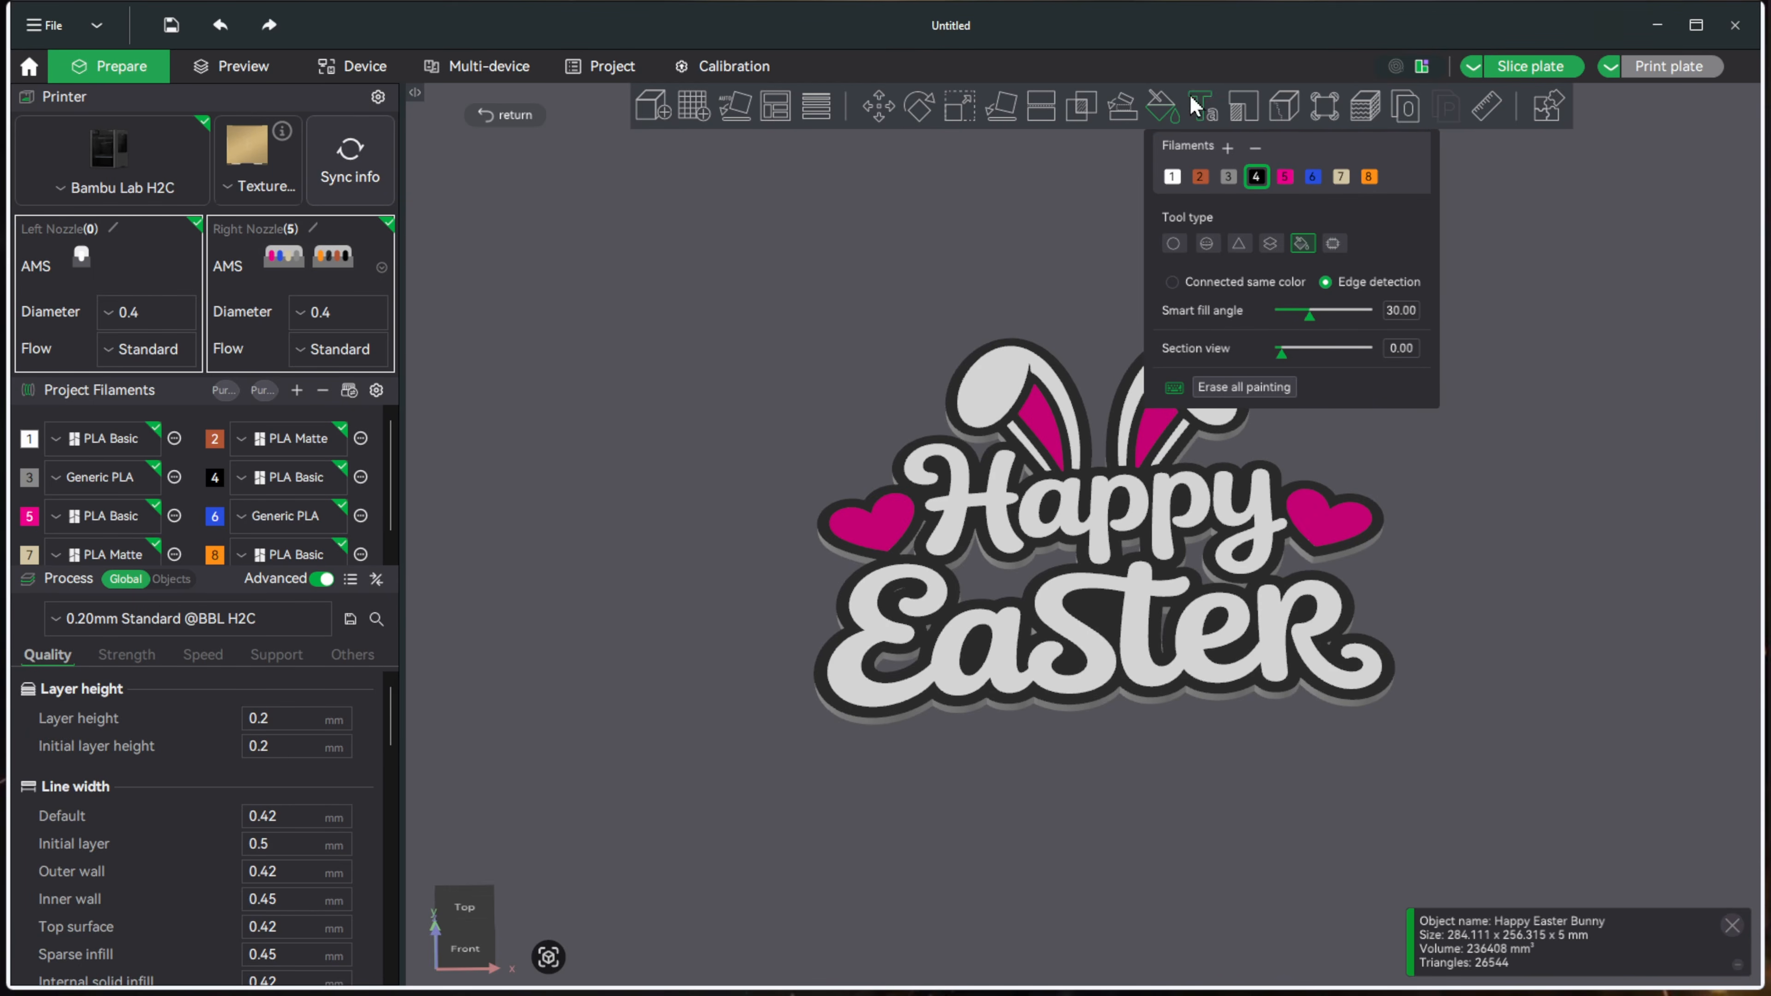
left_click(1165, 115)
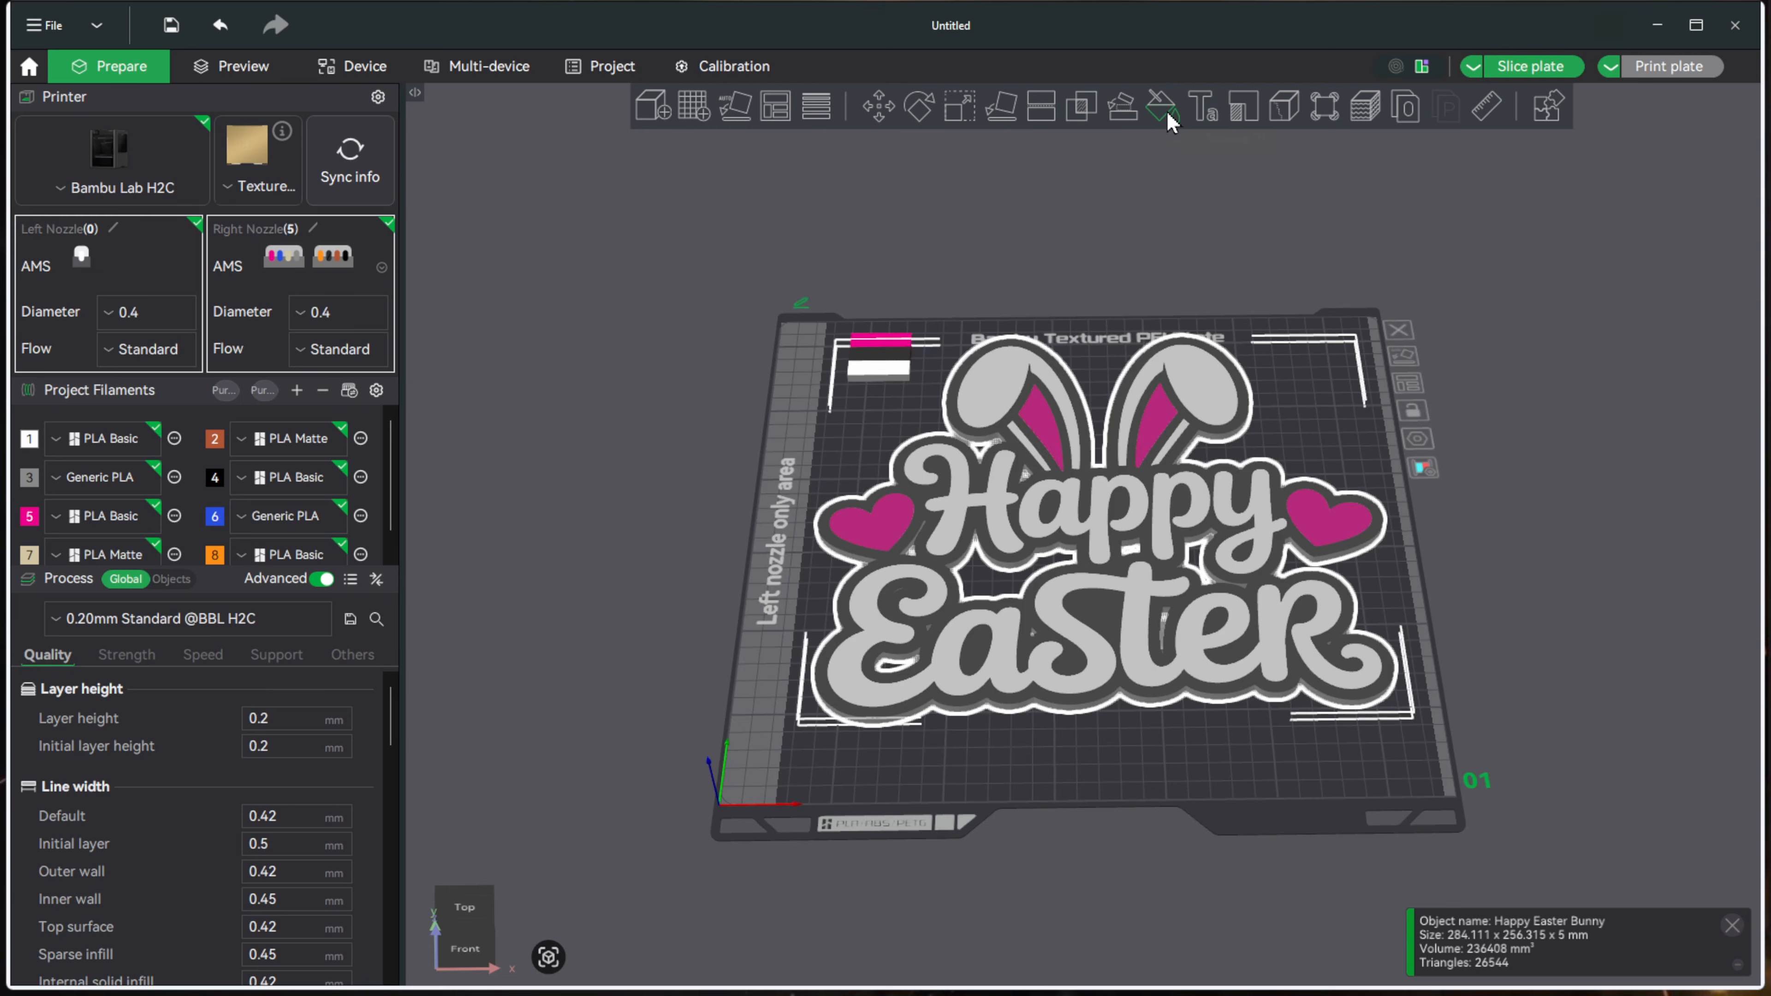
left_click(1313, 375)
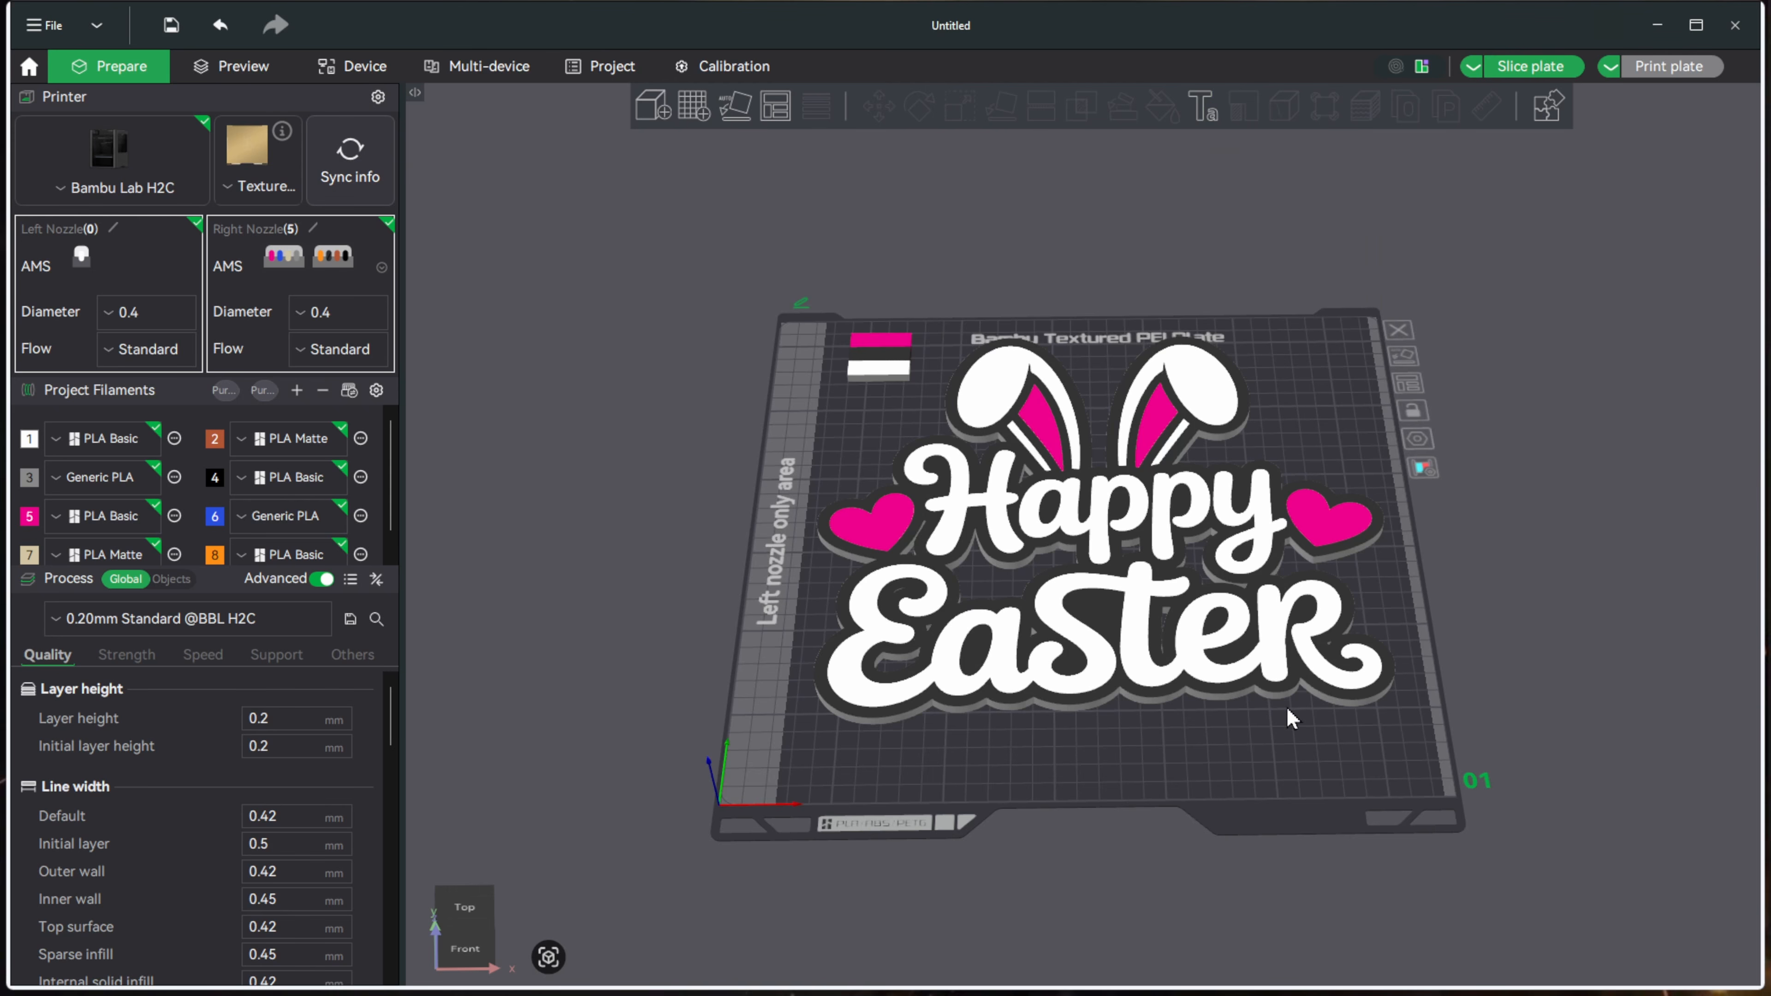